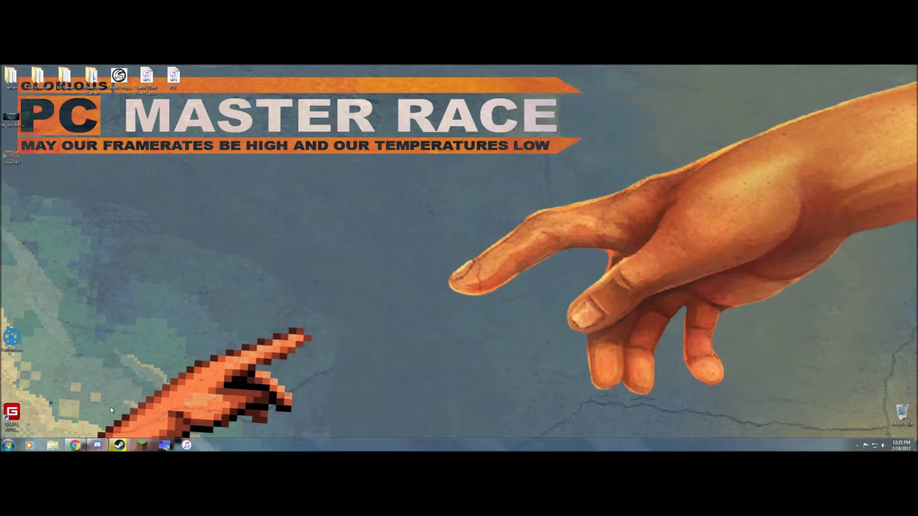
# Restore Chrome and start downloading minecraft_server.1.11.2.jar from the Minecraft download tab
pyautogui.click(74, 445)
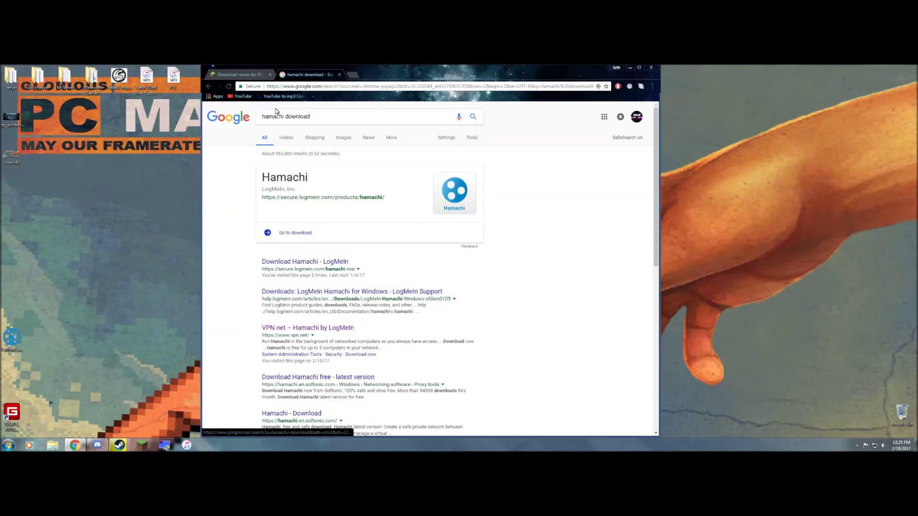
pyautogui.click(239, 74)
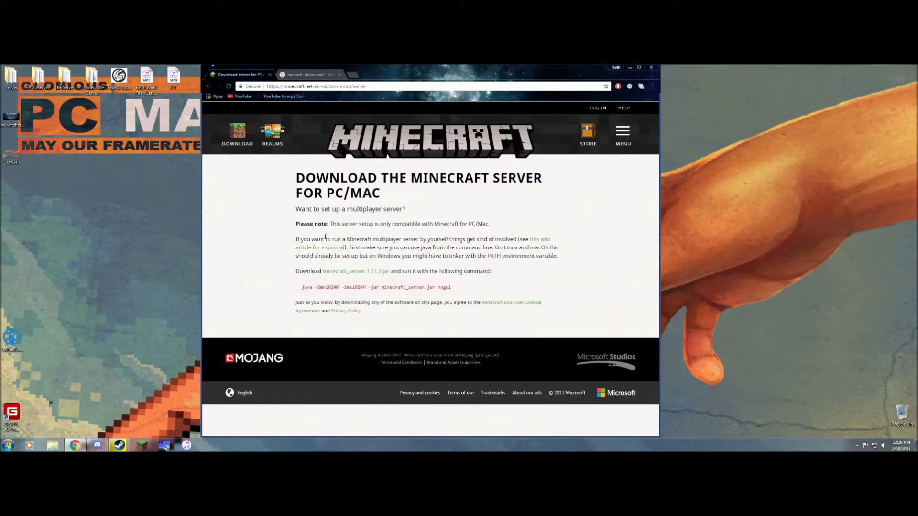
pyautogui.click(360, 271)
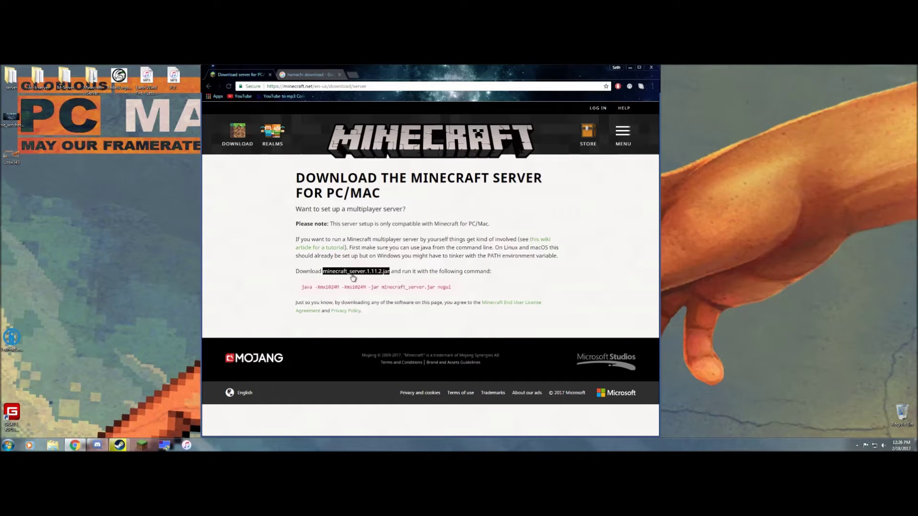
pyautogui.click(357, 271)
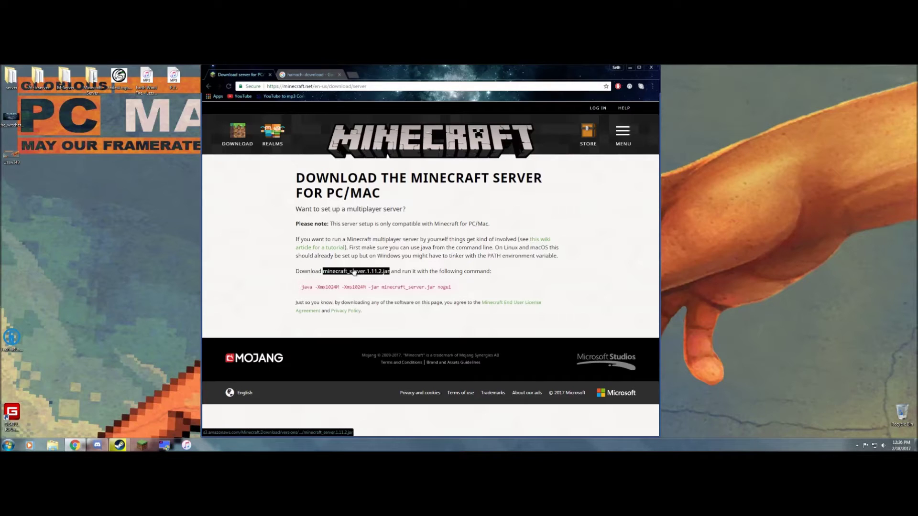
# Retry the jar download, snap Chrome to the right half, and keep the file despite the warning
pyautogui.click(306, 75)
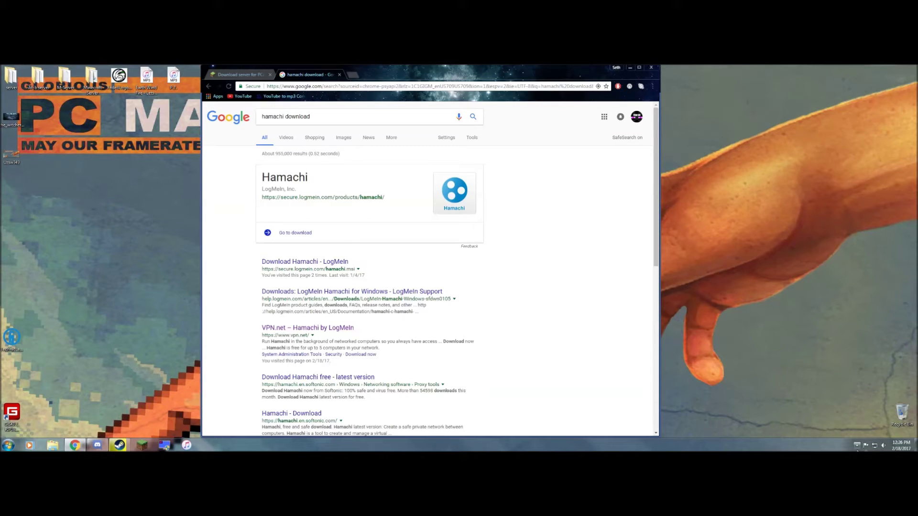
pyautogui.click(238, 74)
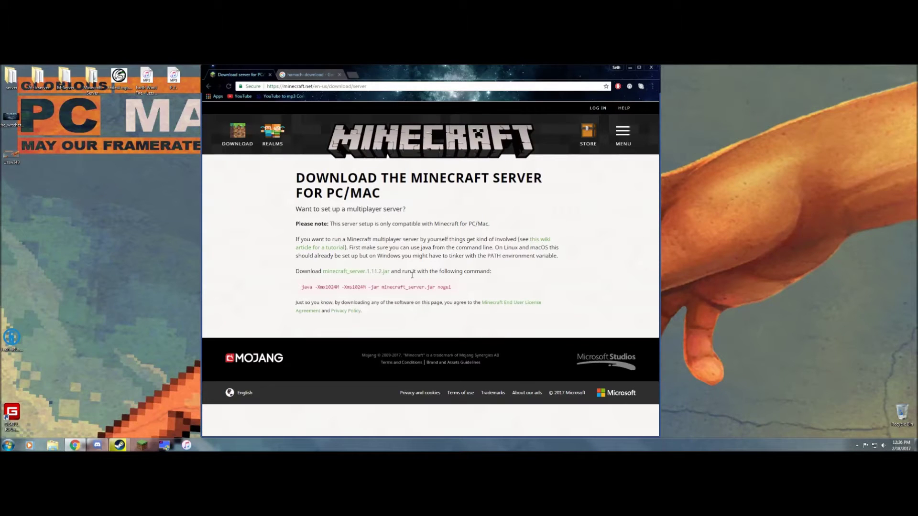
pyautogui.doubleClick(371, 273)
pyautogui.click(370, 277)
pyautogui.doubleClick(375, 274)
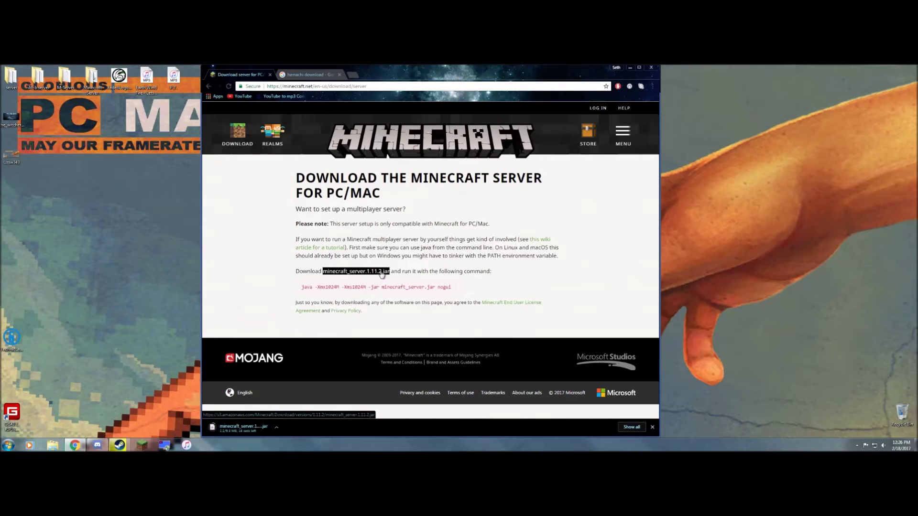
pyautogui.press('super+Right')
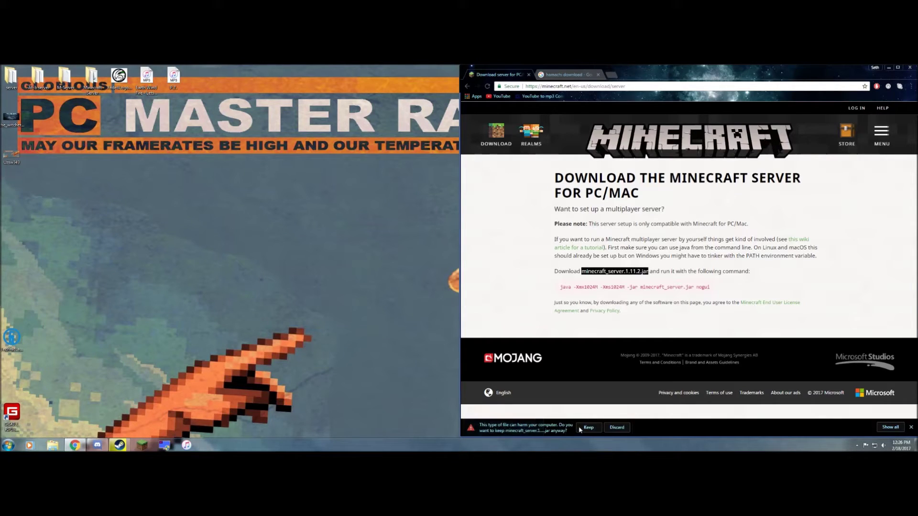
pyautogui.click(581, 428)
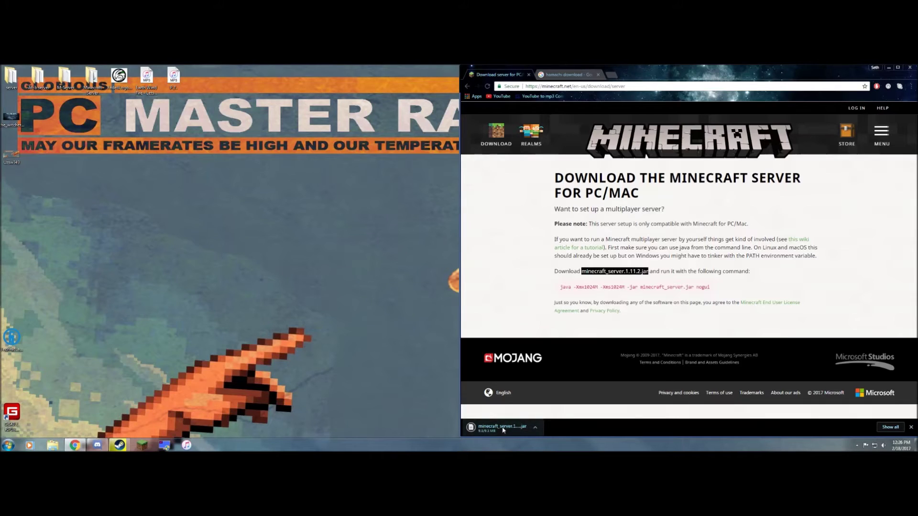
# Create a new desktop folder named Server 2
pyautogui.rightClick(238, 248)
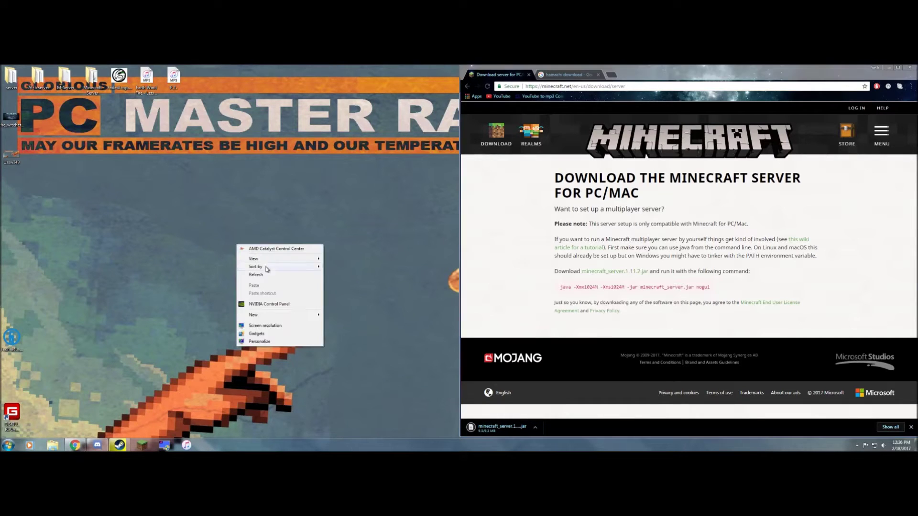
pyautogui.moveTo(282, 317)
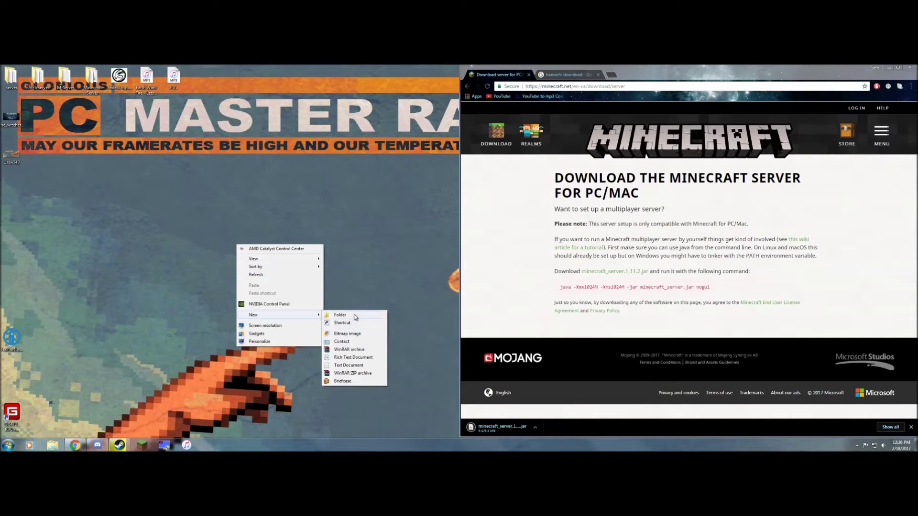
pyautogui.click(354, 315)
pyautogui.write('Mi')
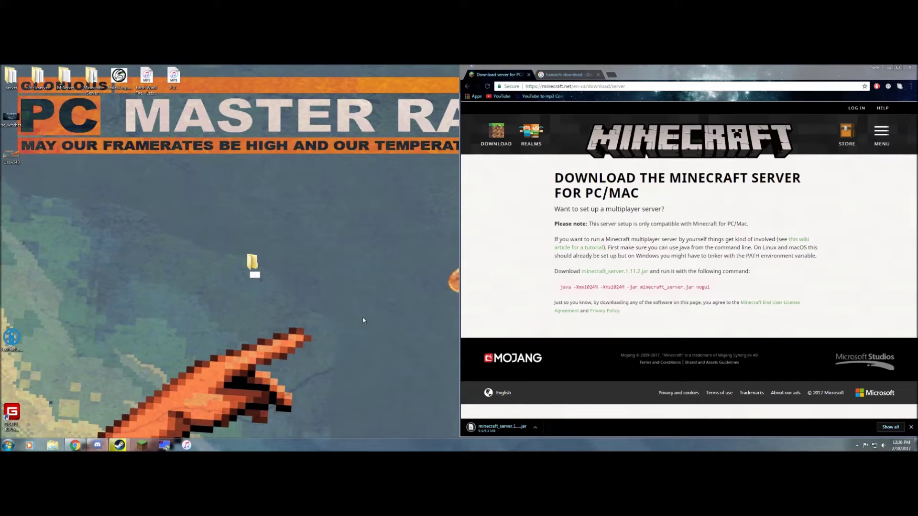
pyautogui.write('erver 2')
pyautogui.press('Return')
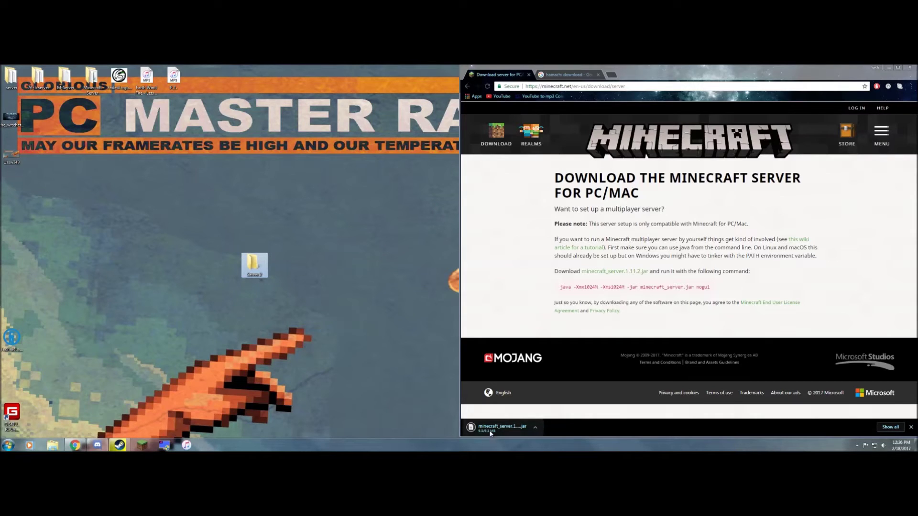
# Move the downloaded server jar into the Server 2 folder and minimize Chrome
pyautogui.moveTo(491, 432); pyautogui.dragTo(334, 293)
pyautogui.moveTo(336, 228); pyautogui.dragTo(252, 262)
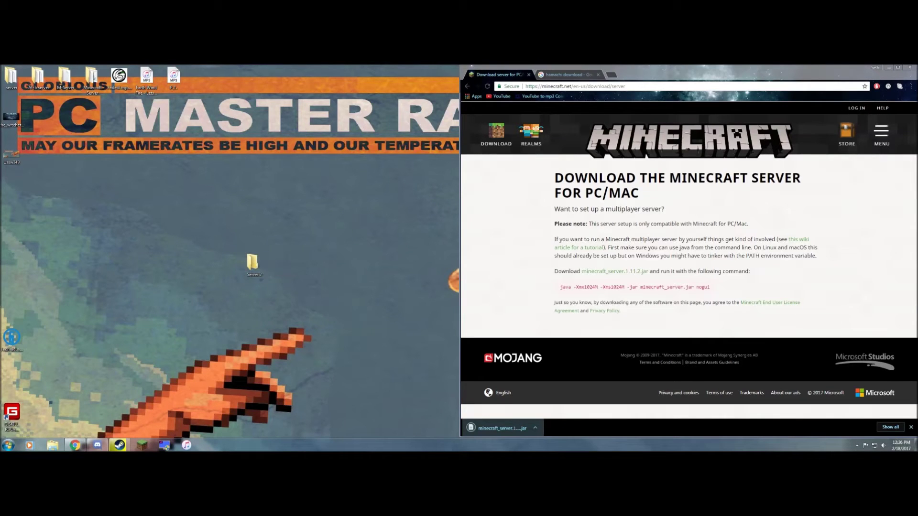
pyautogui.click(889, 68)
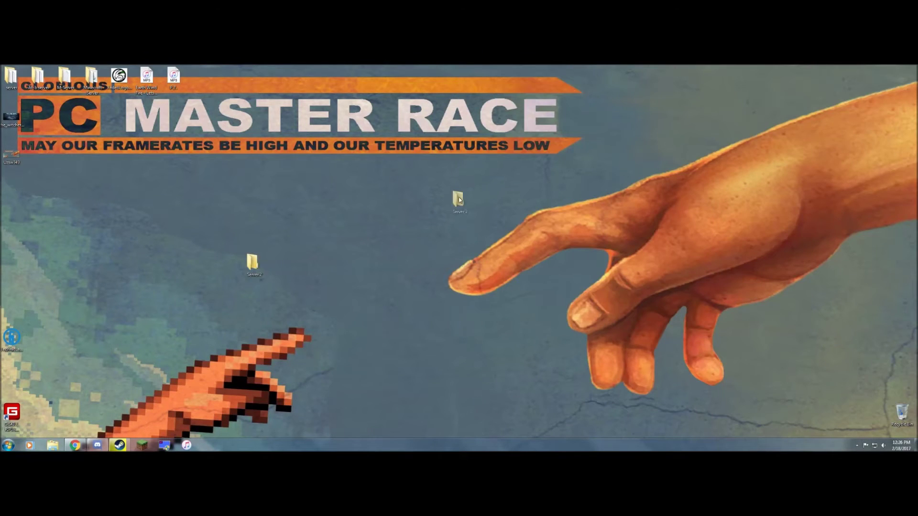
# Open Server 2 and run minecraft_server.1.11.2 to generate the logs, eula and server.properties files
pyautogui.doubleClick(459, 200)
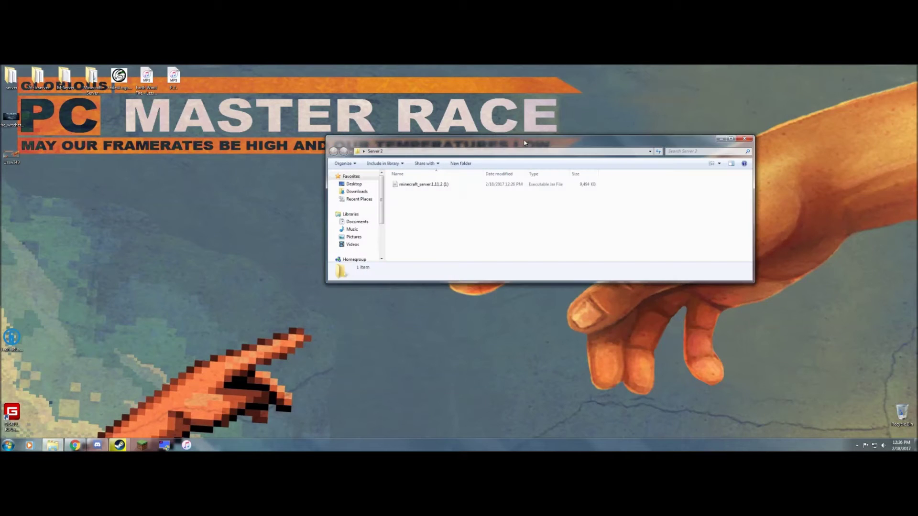
pyautogui.moveTo(525, 143); pyautogui.dragTo(407, 139)
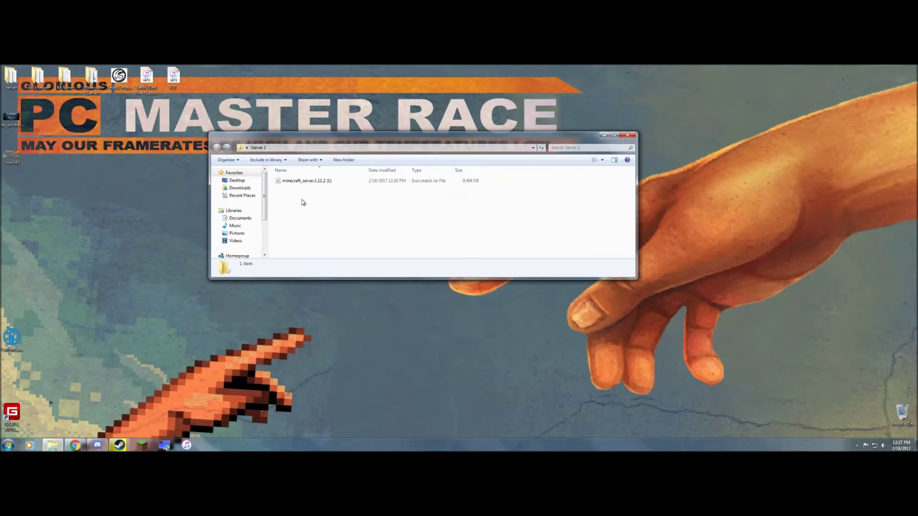
pyautogui.doubleClick(328, 185)
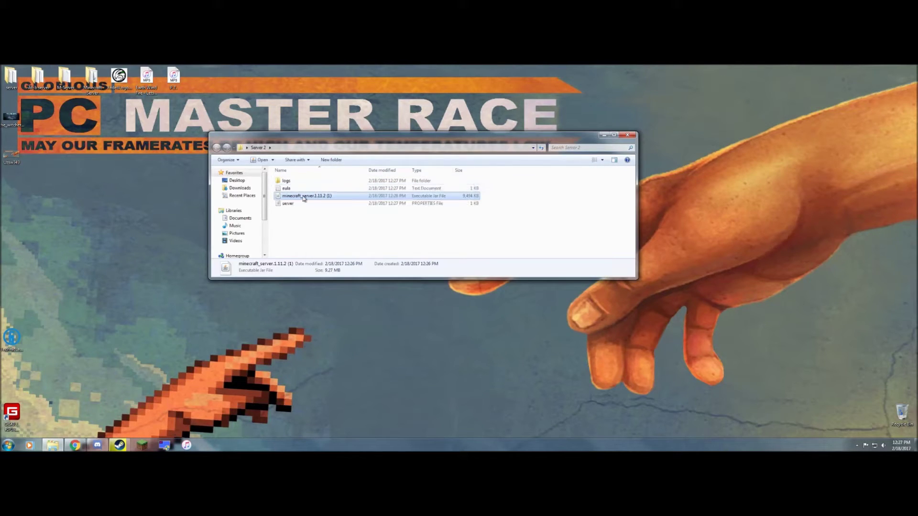
# Edit the eula file in Notepad so it reads eula=true, then save and close it
pyautogui.rightClick(296, 189)
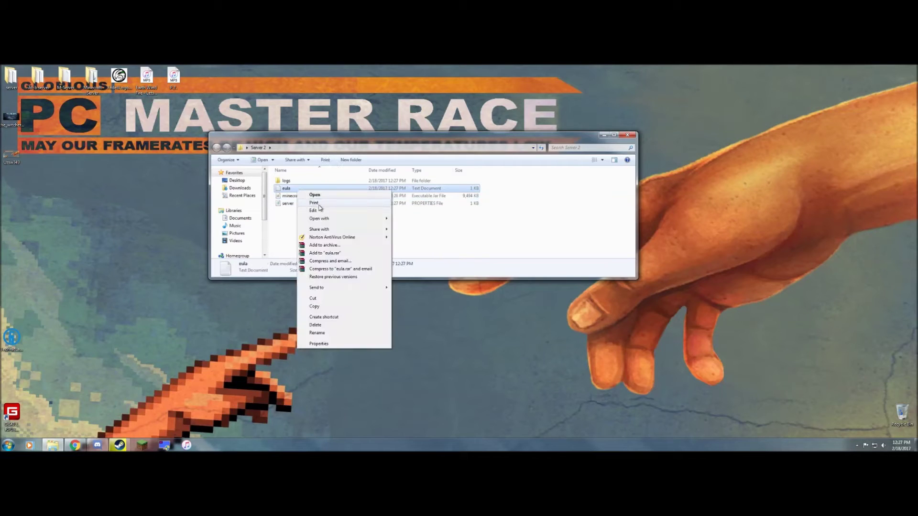
pyautogui.click(319, 190)
pyautogui.rightClick(324, 192)
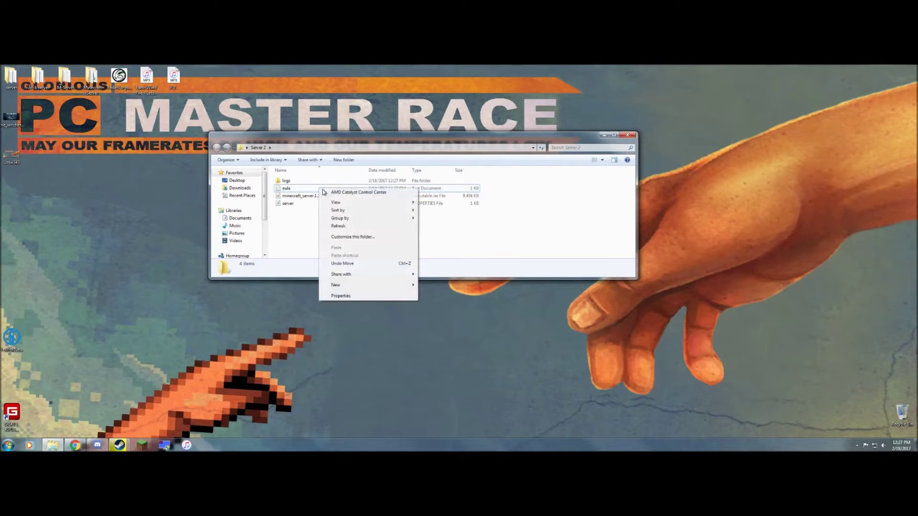
pyautogui.click(347, 226)
pyautogui.click(344, 189)
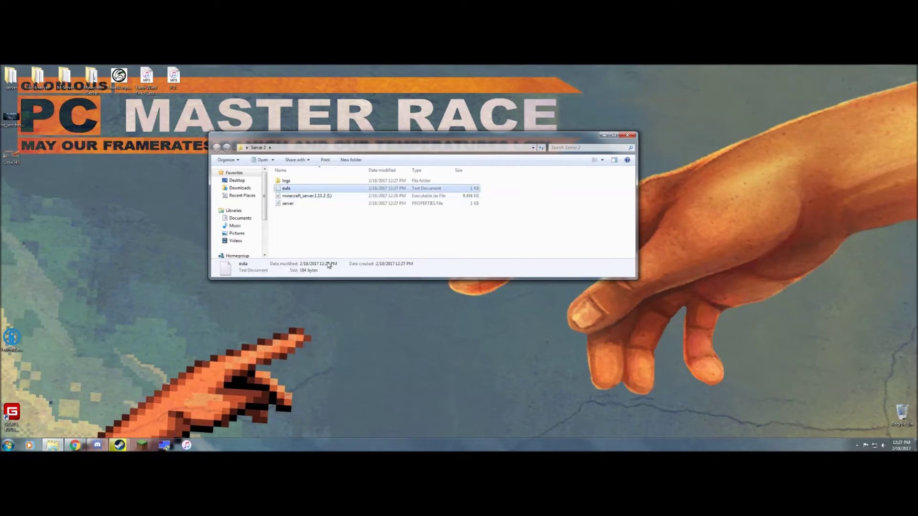
pyautogui.rightClick(296, 188)
pyautogui.click(328, 210)
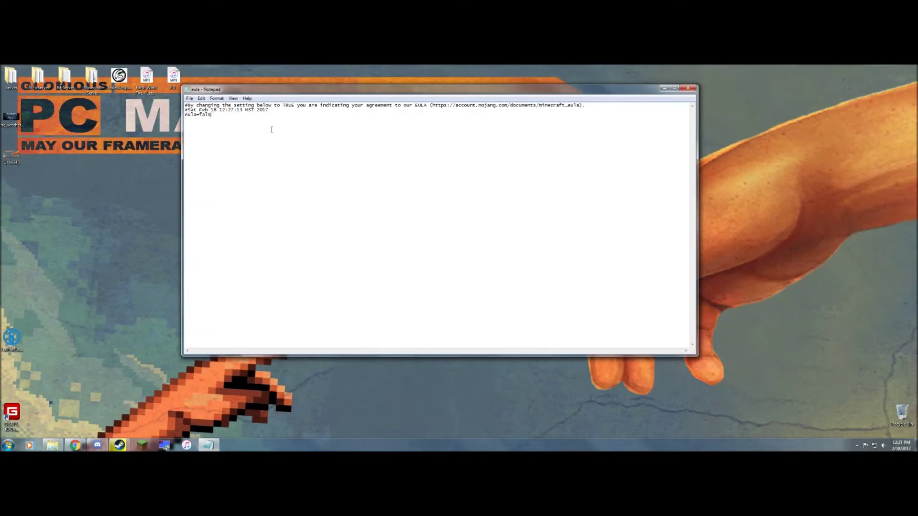
pyautogui.press('BackSpace')
pyautogui.press('BackSpace')
pyautogui.press('BackSpace')
pyautogui.click(688, 88)
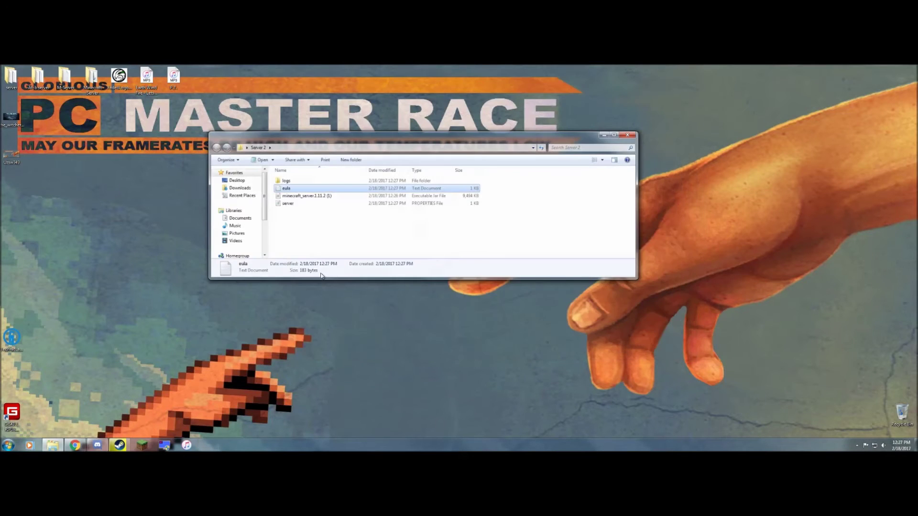
pyautogui.click(312, 235)
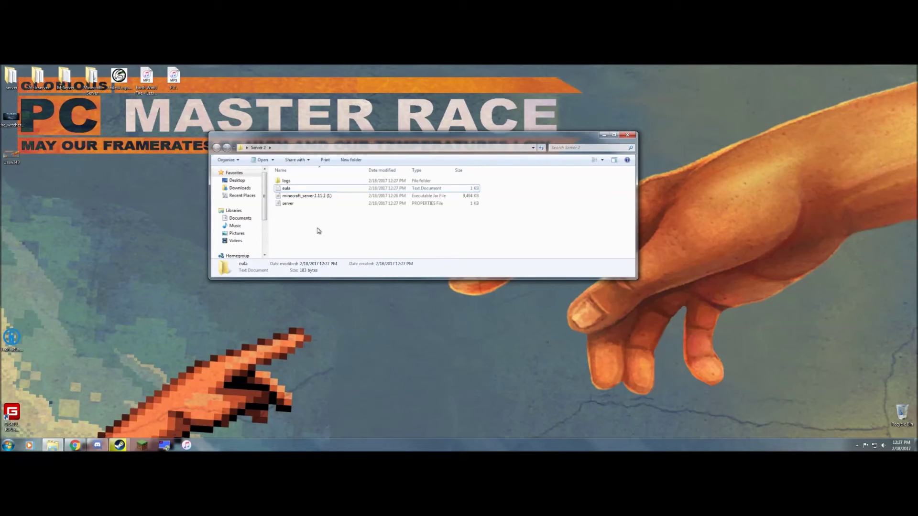
# Run the server jar again, allow it through the firewall on public networks, and stop it
pyautogui.doubleClick(314, 197)
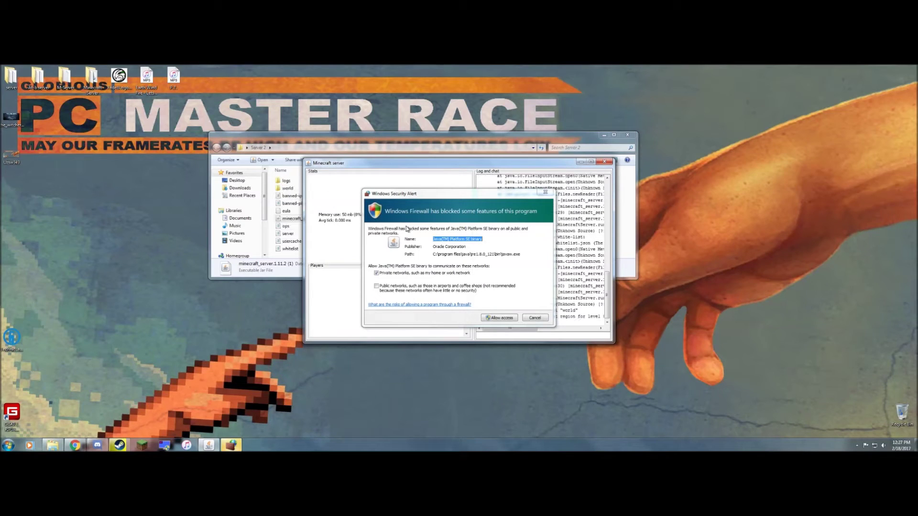
pyautogui.click(376, 287)
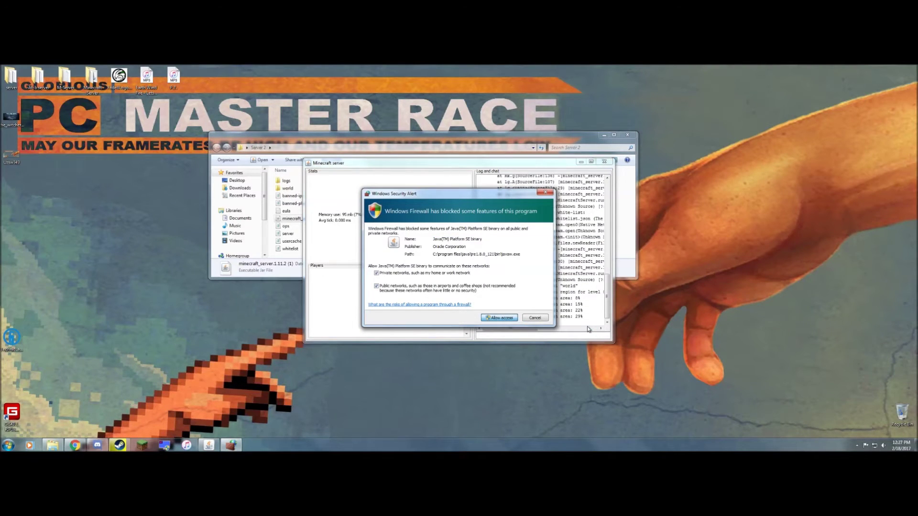
pyautogui.press('Return')
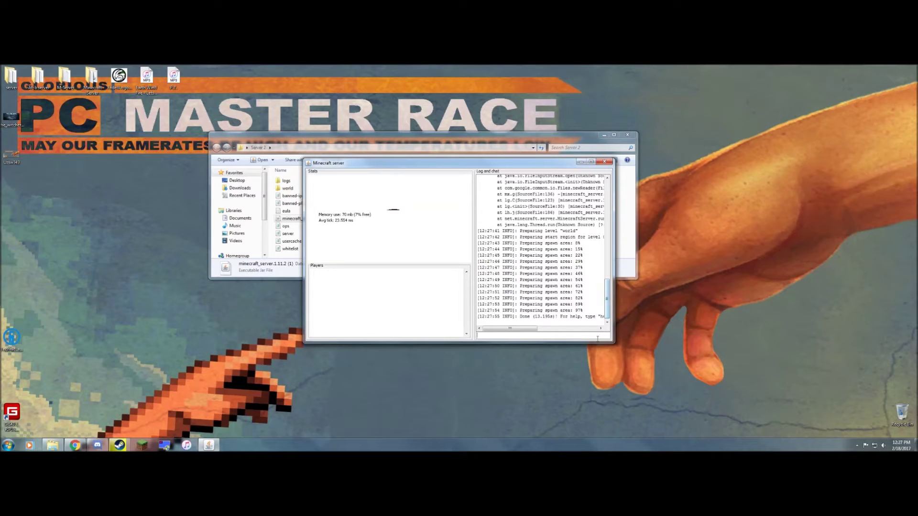
pyautogui.press('Return')
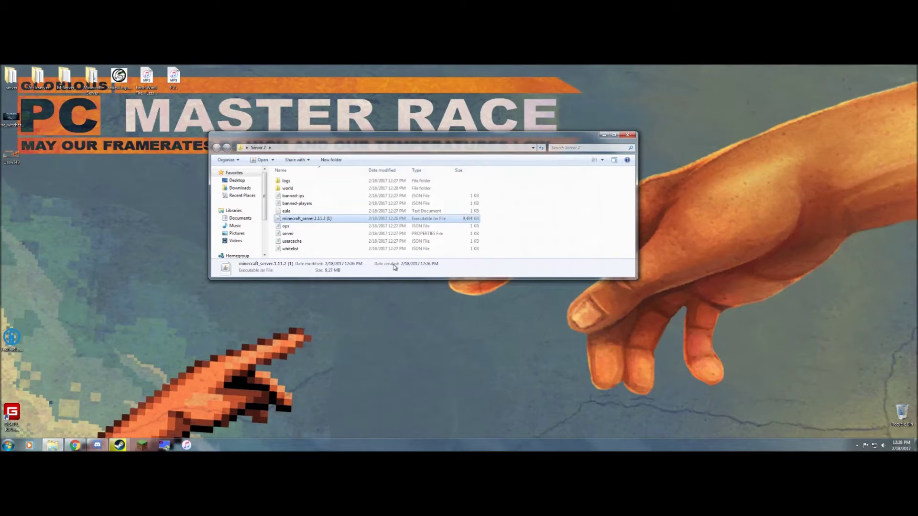
# Create a New Text Document in Server 2 and open it in Notepad
pyautogui.moveTo(496, 138); pyautogui.dragTo(493, 117)
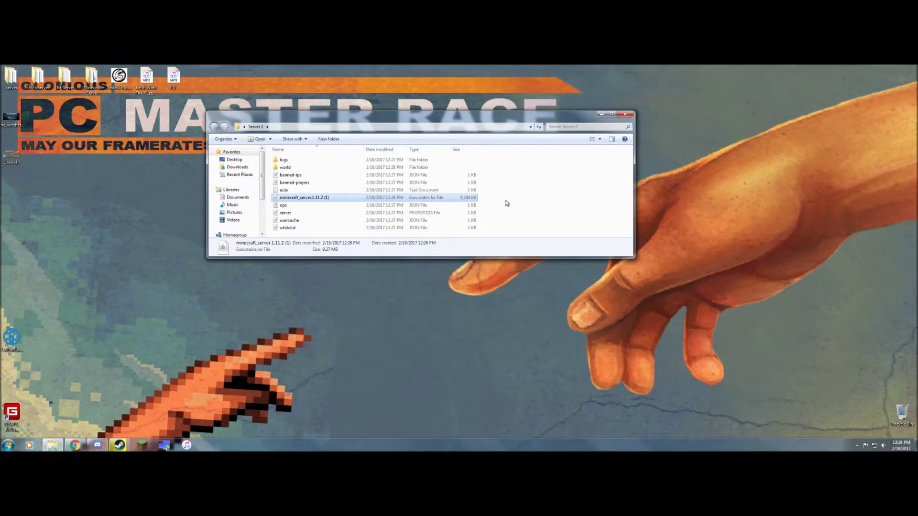
pyautogui.rightClick(323, 234)
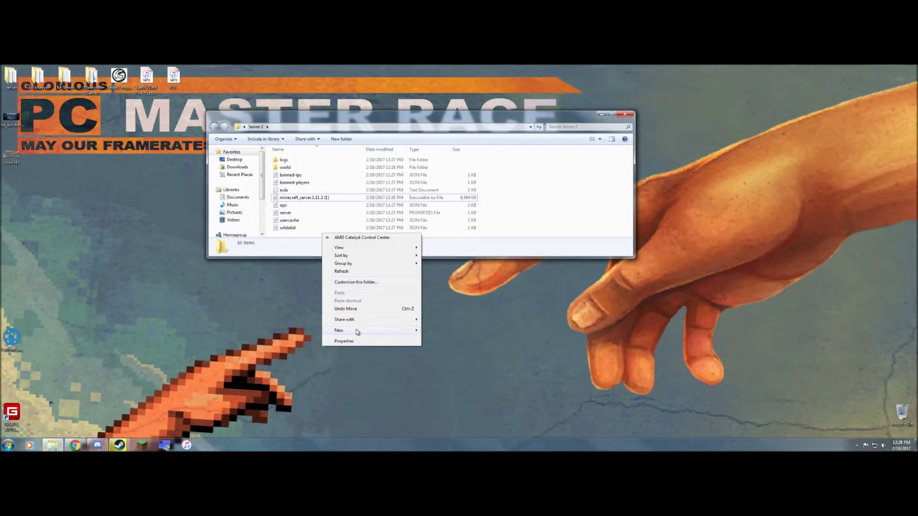
pyautogui.moveTo(360, 332)
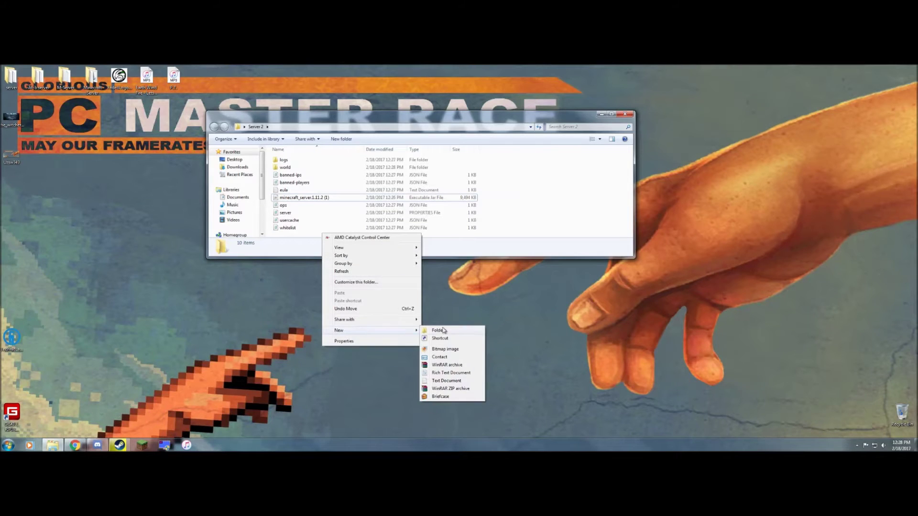
pyautogui.click(446, 381)
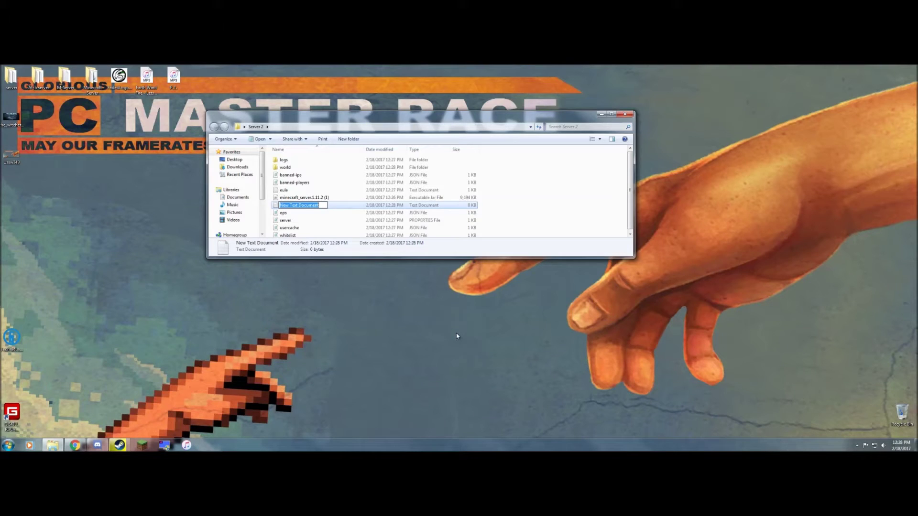
pyautogui.click(517, 341)
pyautogui.click(397, 206)
pyautogui.rightClick(397, 205)
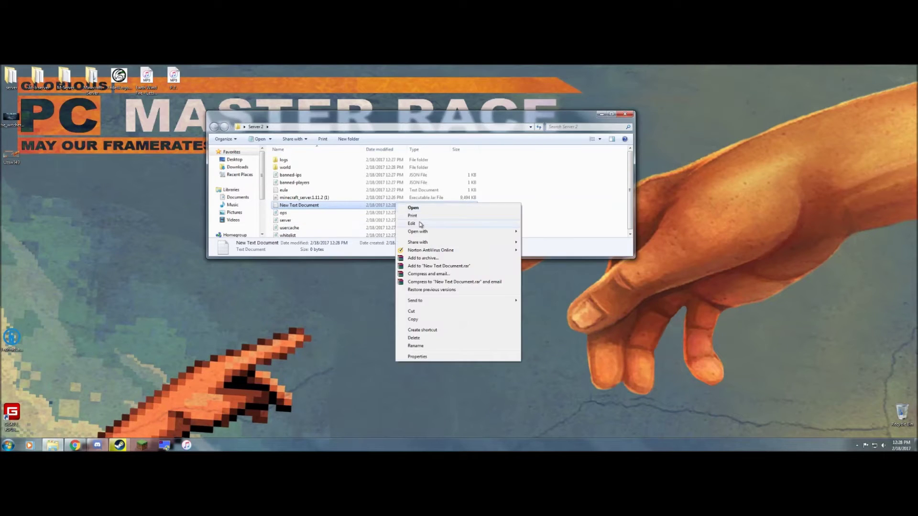
pyautogui.click(414, 213)
pyautogui.moveTo(276, 92); pyautogui.dragTo(421, 140)
# Bring Chrome back and select the java launch command on the download page
pyautogui.click(75, 446)
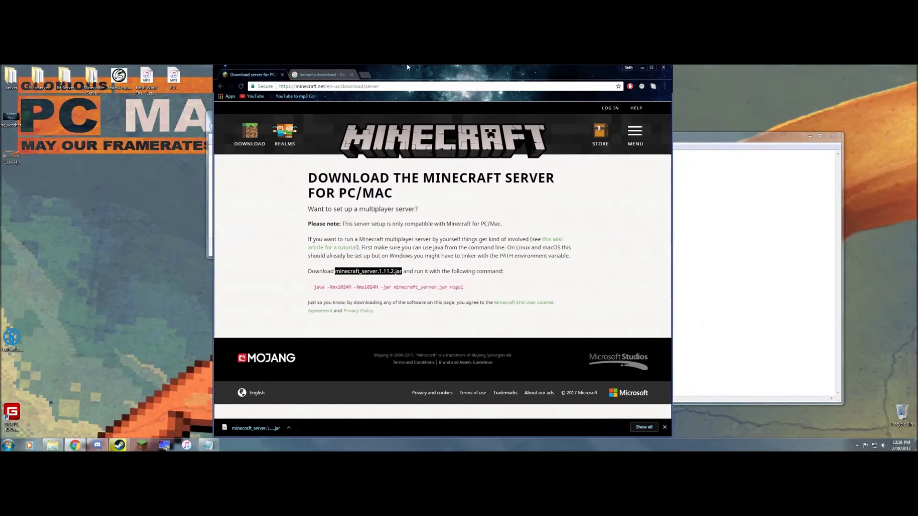
pyautogui.press('super+Left')
pyautogui.moveTo(312, 287); pyautogui.dragTo(470, 279)
pyautogui.hotkey('ctrl', 'c')
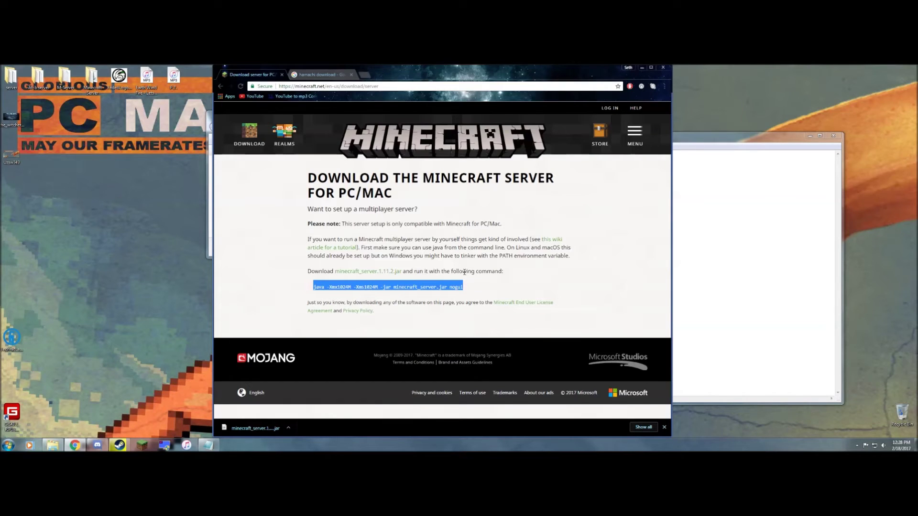
# Paste the java launch command into the document and delete nogui from its end
pyautogui.click(784, 288)
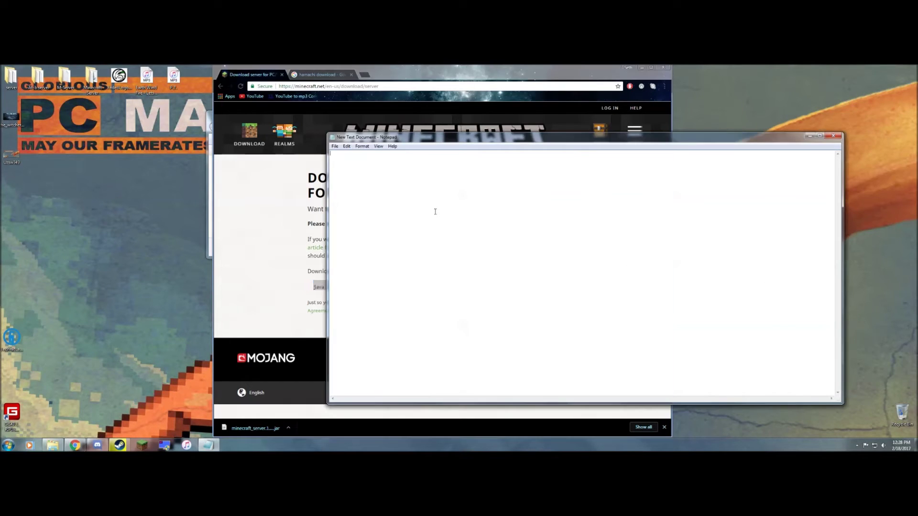
pyautogui.hotkey('ctrl', 'v')
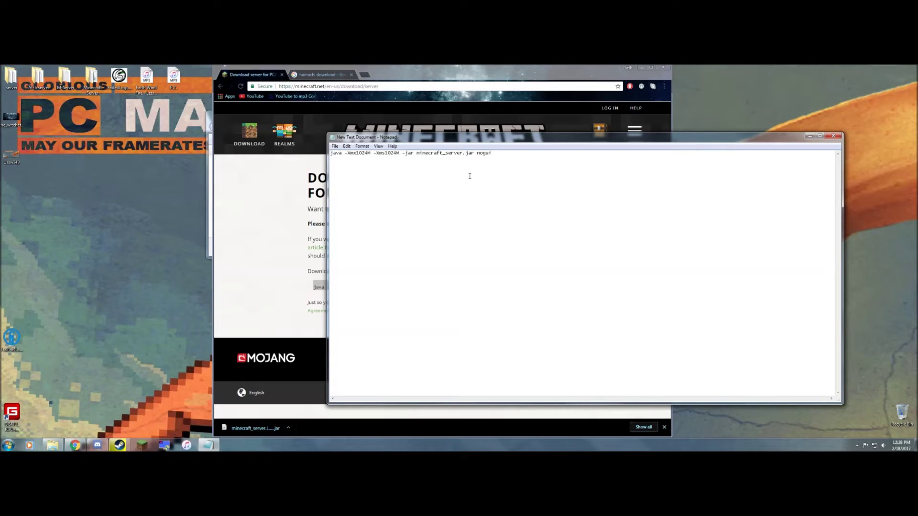
pyautogui.moveTo(411, 145); pyautogui.dragTo(508, 142)
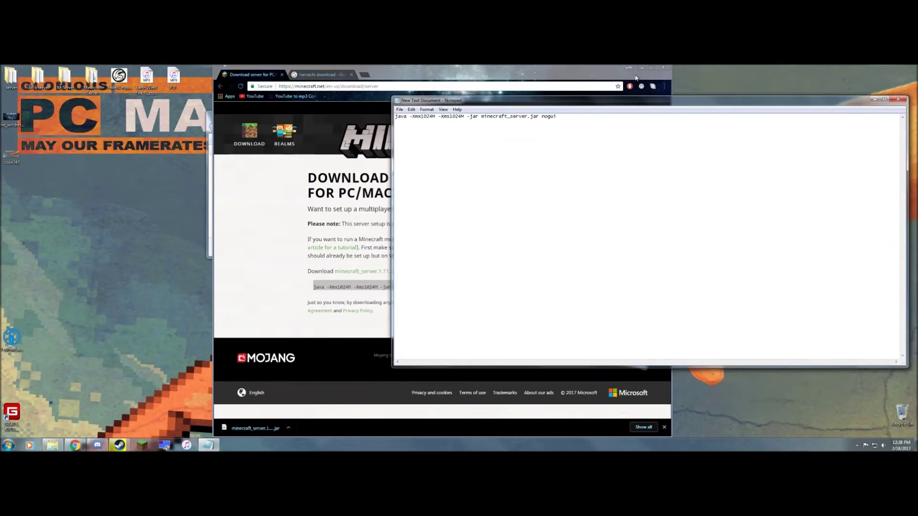
pyautogui.click(642, 67)
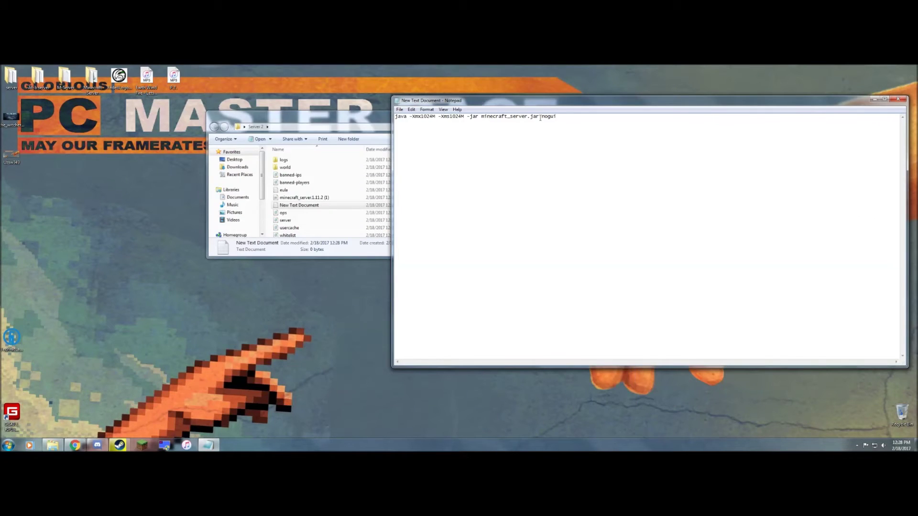
pyautogui.press('BackSpace')
pyautogui.press('BackSpace')
pyautogui.press('BackSpace')
pyautogui.press('BackSpace')
pyautogui.moveTo(565, 97); pyautogui.dragTo(472, 131)
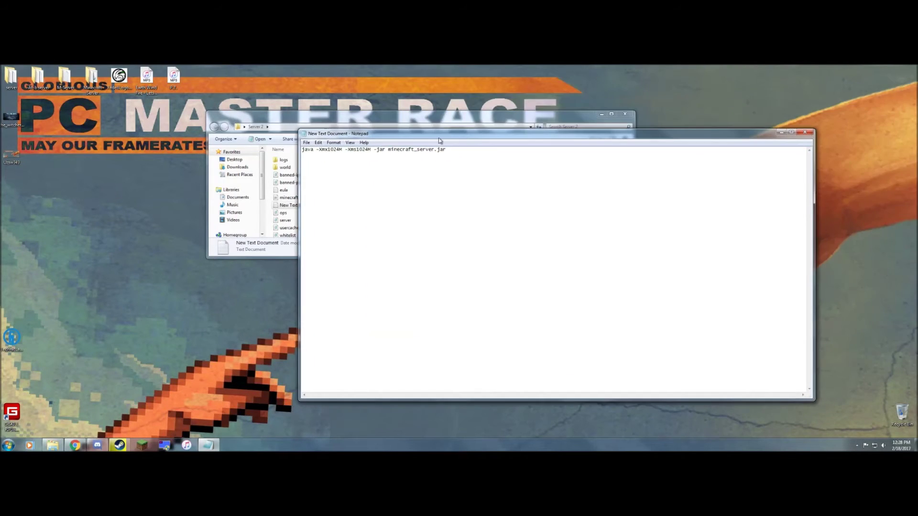
# Change both the -Xmx and -Xms values from 1024M to 2G
pyautogui.click(343, 149)
pyautogui.press('BackSpace')
pyautogui.press('BackSpace')
pyautogui.press('BackSpace')
pyautogui.press('BackSpace')
pyautogui.press('BackSpace')
pyautogui.write('2G')
pyautogui.press('BackSpace')
pyautogui.press('BackSpace')
pyautogui.press('BackSpace')
pyautogui.press('BackSpace')
pyautogui.press('BackSpace')
pyautogui.write('2G')
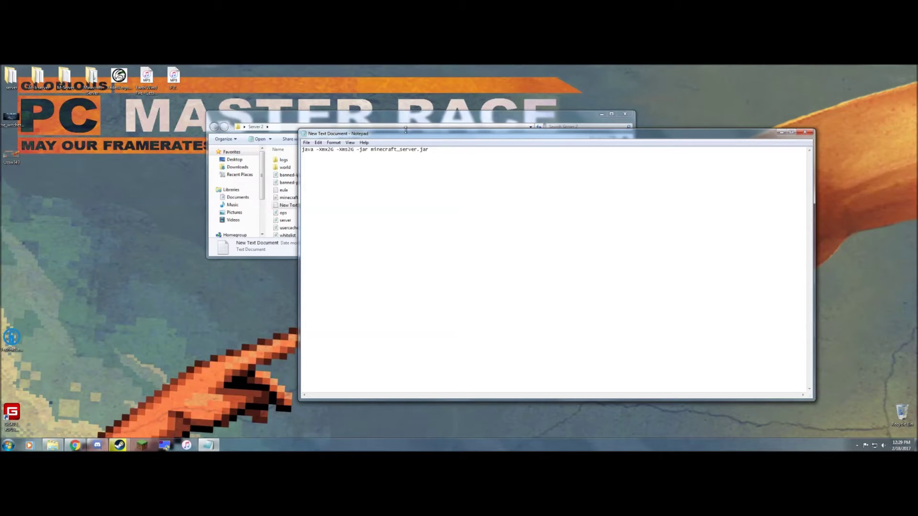
# Rearrange the Server 2 folder and Notepad windows so the document sits centred in front
pyautogui.moveTo(419, 136); pyautogui.dragTo(490, 119)
pyautogui.click(327, 120)
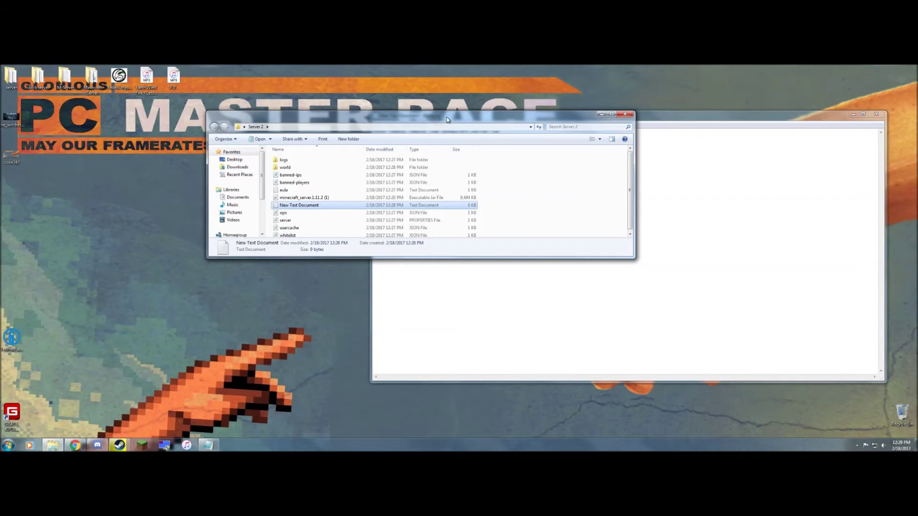
pyautogui.moveTo(446, 119); pyautogui.dragTo(242, 120)
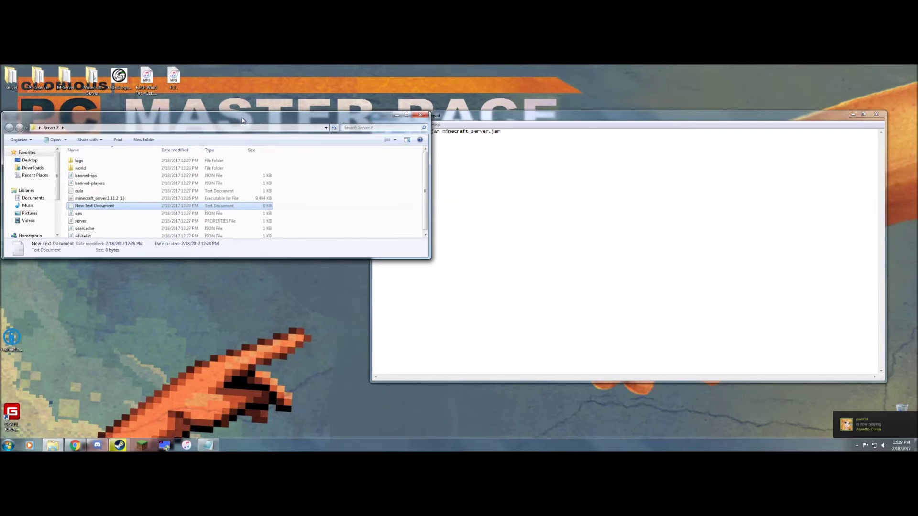
pyautogui.moveTo(464, 111); pyautogui.dragTo(532, 117)
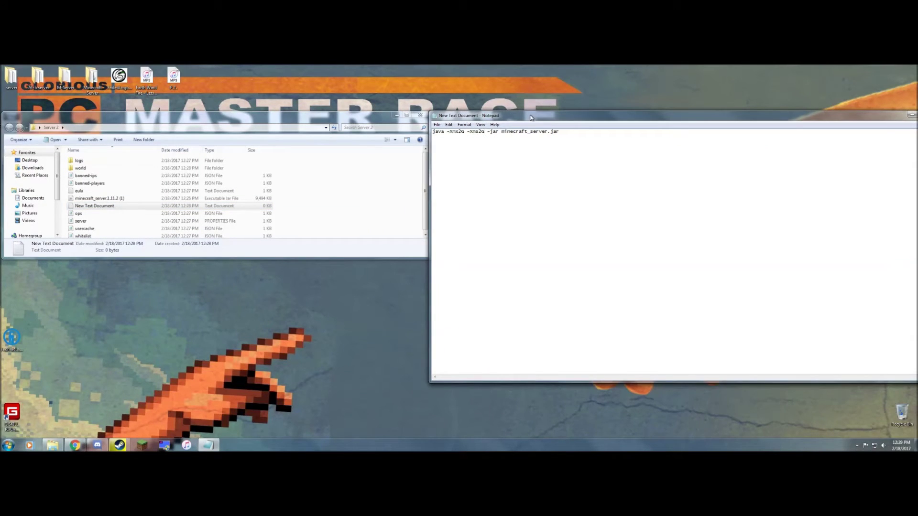
pyautogui.click(310, 119)
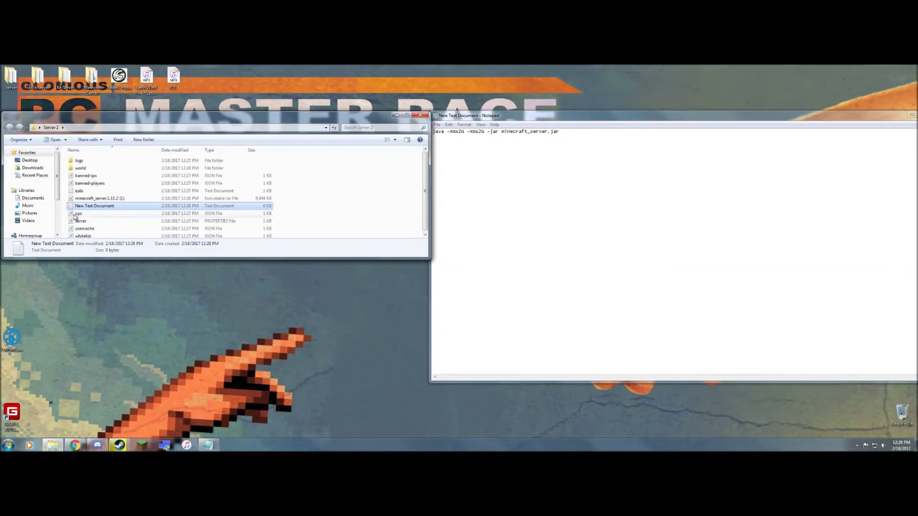
pyautogui.moveTo(559, 116); pyautogui.dragTo(330, 111)
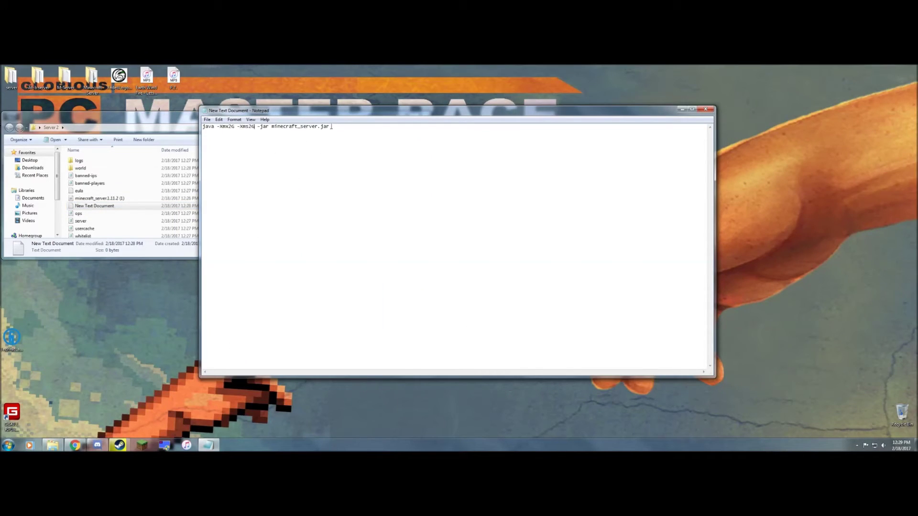
# Change the -Xms and -Xmx values from 2G to 4G
pyautogui.press('BackSpace')
pyautogui.press('BackSpace')
pyautogui.write('4G')
pyautogui.press('BackSpace')
pyautogui.press('BackSpace')
pyautogui.write('4G')
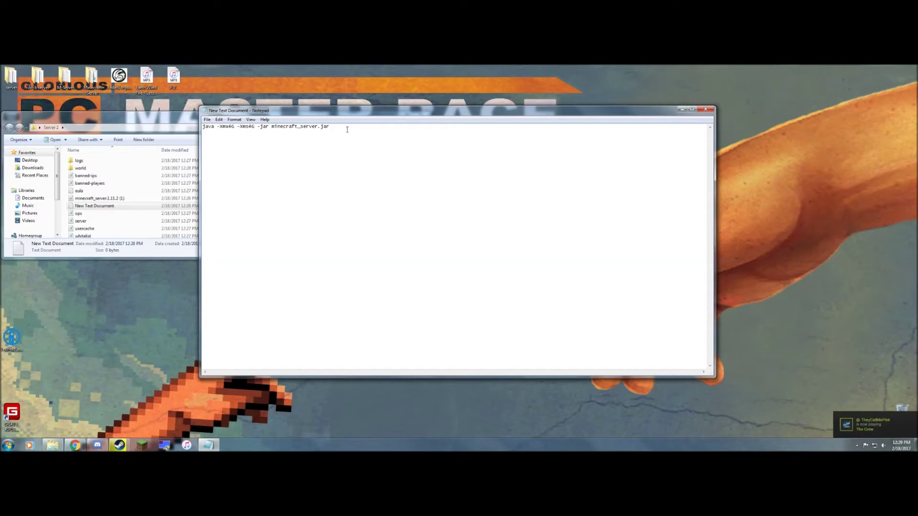
pyautogui.click(330, 131)
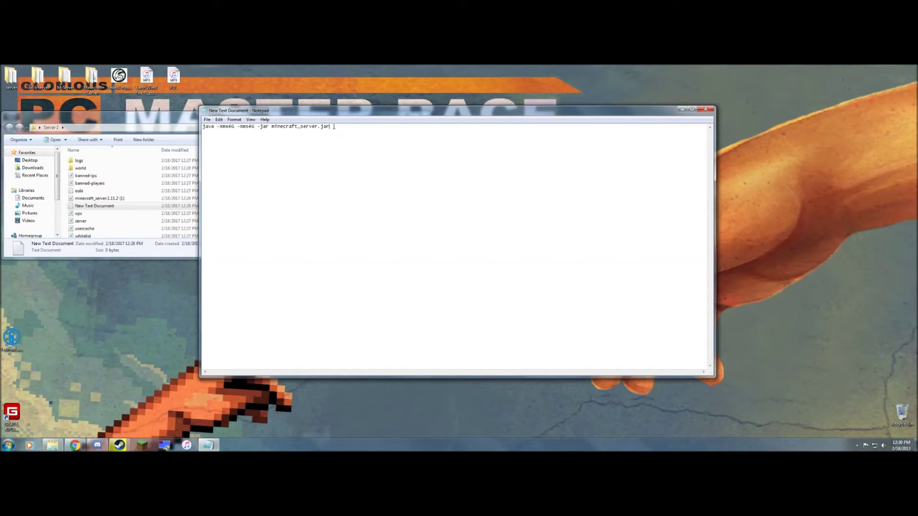
pyautogui.moveTo(337, 111); pyautogui.dragTo(540, 96)
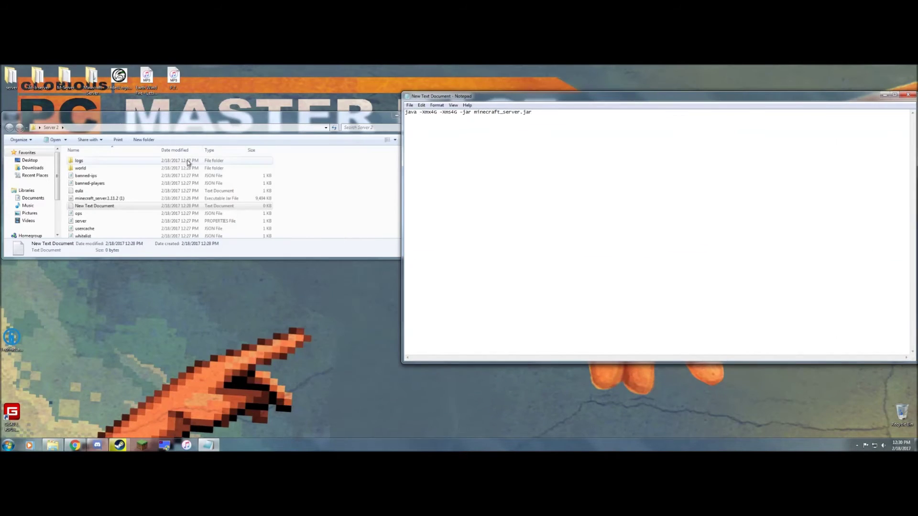
# Rename the server jar file to Minecraft_server
pyautogui.rightClick(126, 197)
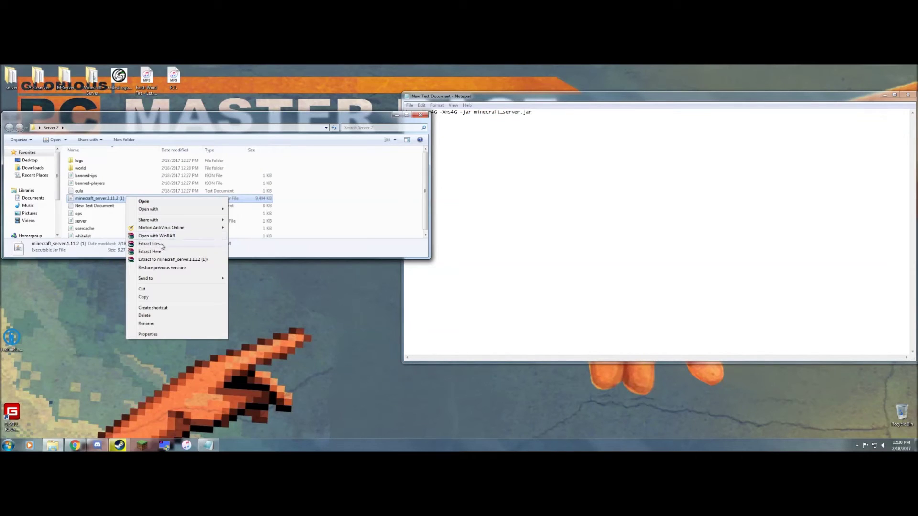
pyautogui.click(167, 325)
pyautogui.press('BackSpace')
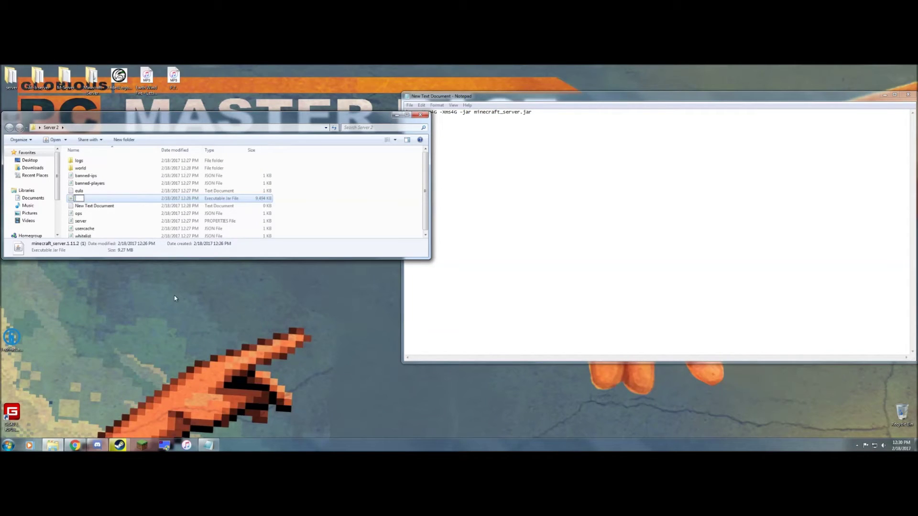
pyautogui.write('Minecraft_server')
pyautogui.click(192, 278)
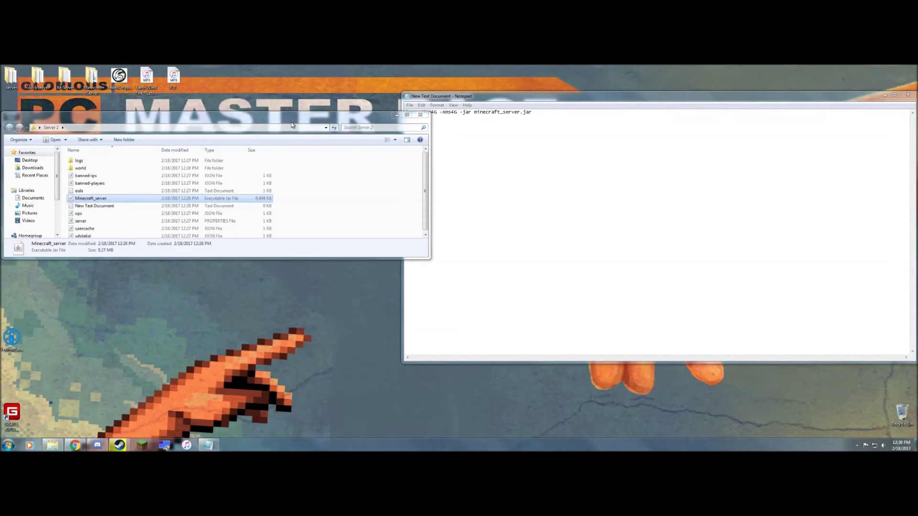
# Close the Server 2 folder window and centre the Notepad window
pyautogui.moveTo(297, 120); pyautogui.dragTo(679, 151)
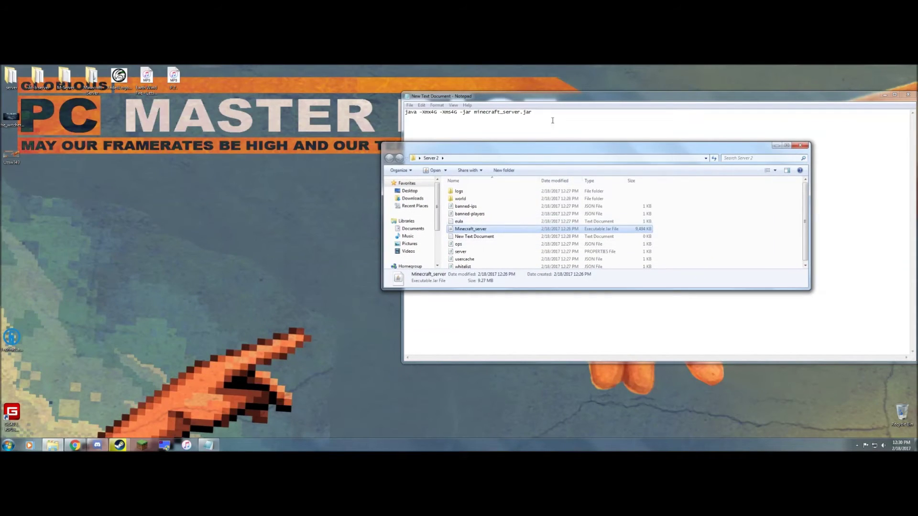
pyautogui.moveTo(555, 145); pyautogui.dragTo(381, 230)
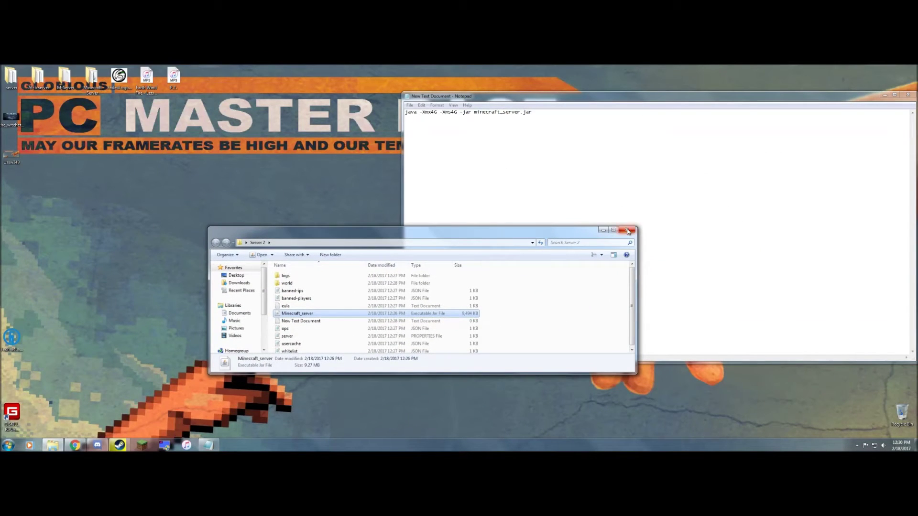
pyautogui.click(627, 230)
pyautogui.moveTo(559, 100); pyautogui.dragTo(417, 132)
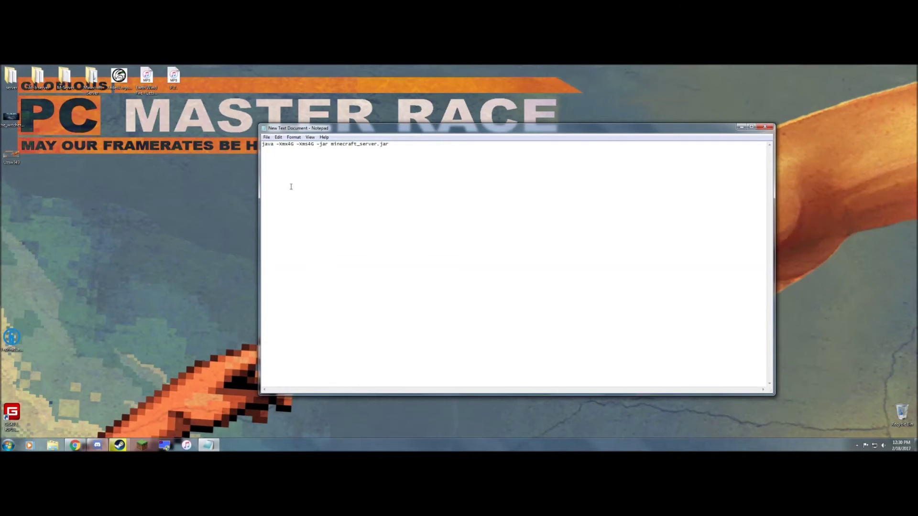
# Save the command as Launch.bat with the All Files type in Server 2, then close Notepad
pyautogui.click(267, 138)
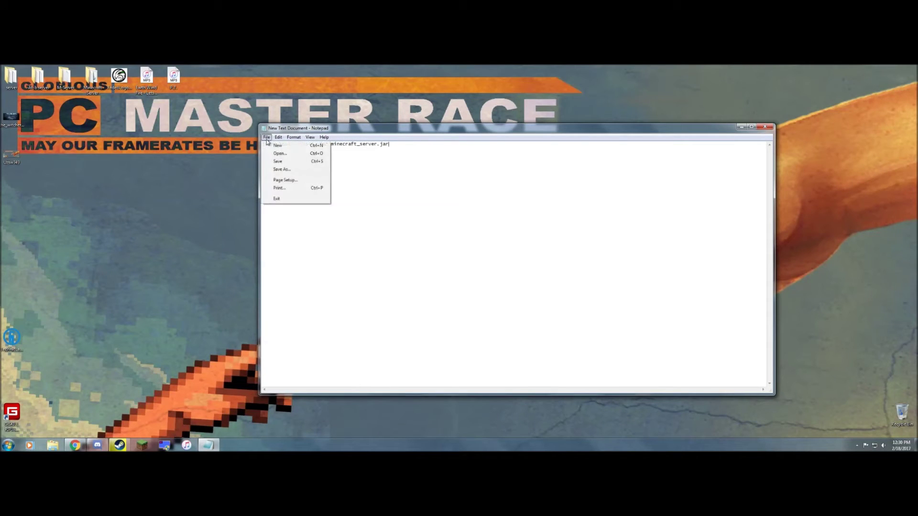
pyautogui.click(282, 170)
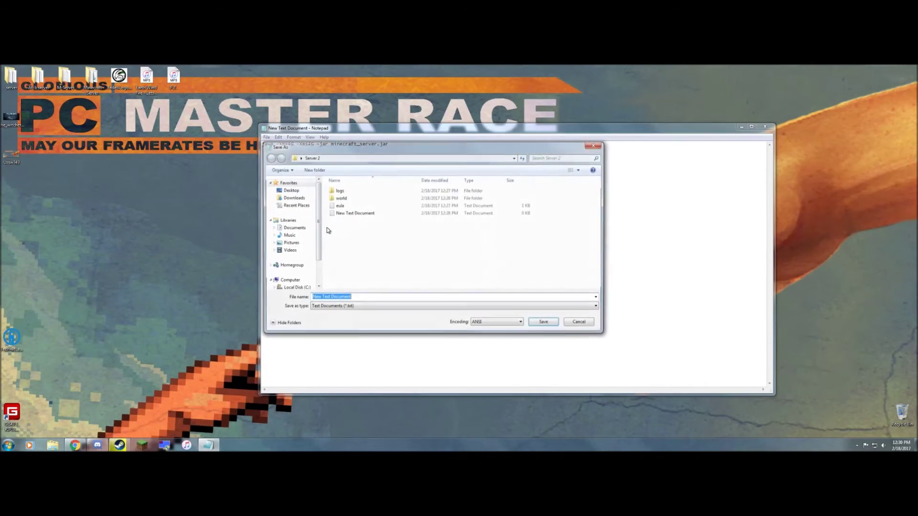
pyautogui.click(603, 308)
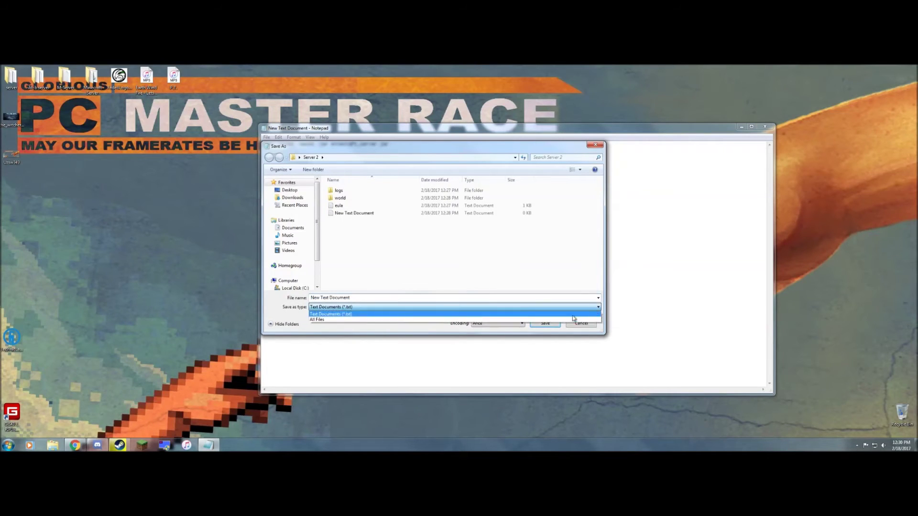
pyautogui.click(421, 319)
pyautogui.click(330, 298)
pyautogui.write('Launch.bat')
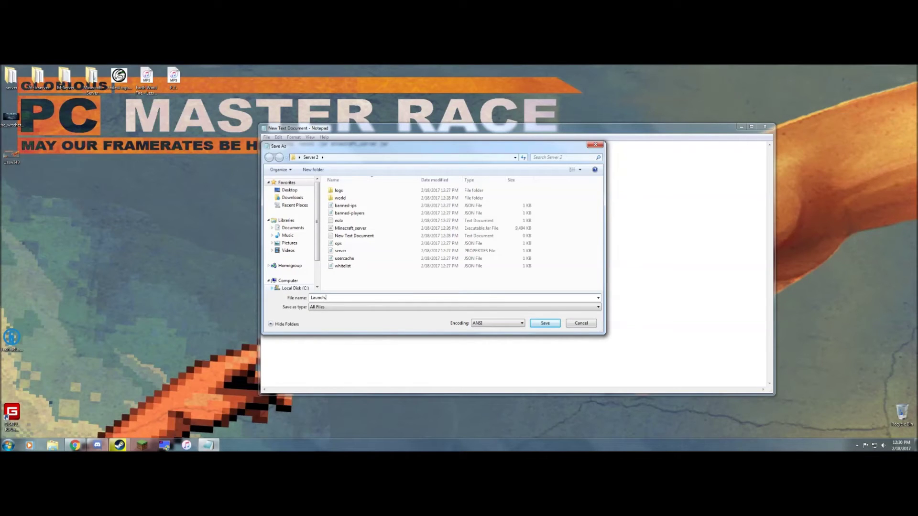
pyautogui.click(555, 325)
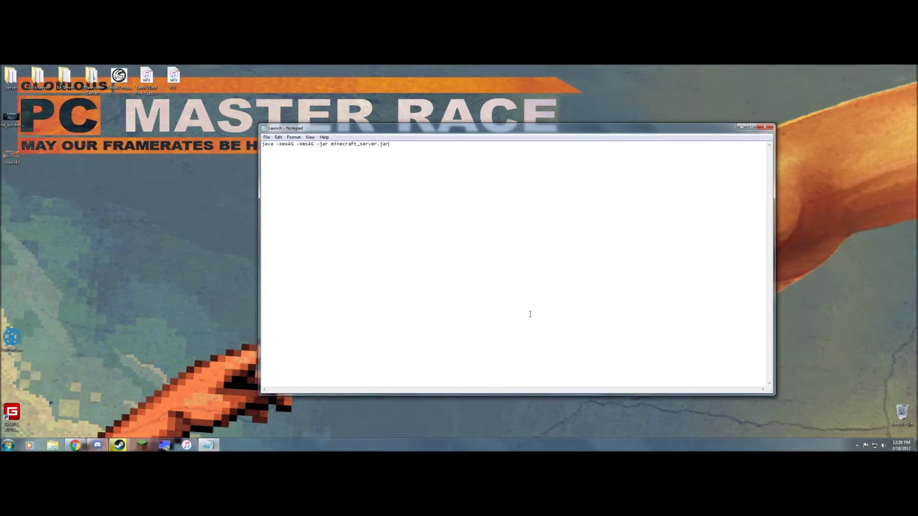
pyautogui.click(762, 128)
# Run Launch in the Server 2 folder and allow Java through the firewall, including public networks
pyautogui.doubleClick(478, 201)
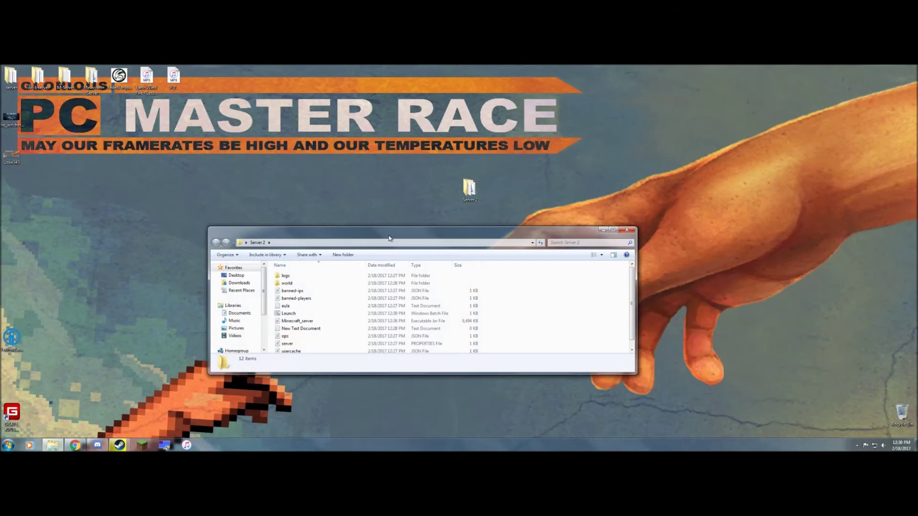
pyautogui.doubleClick(288, 304)
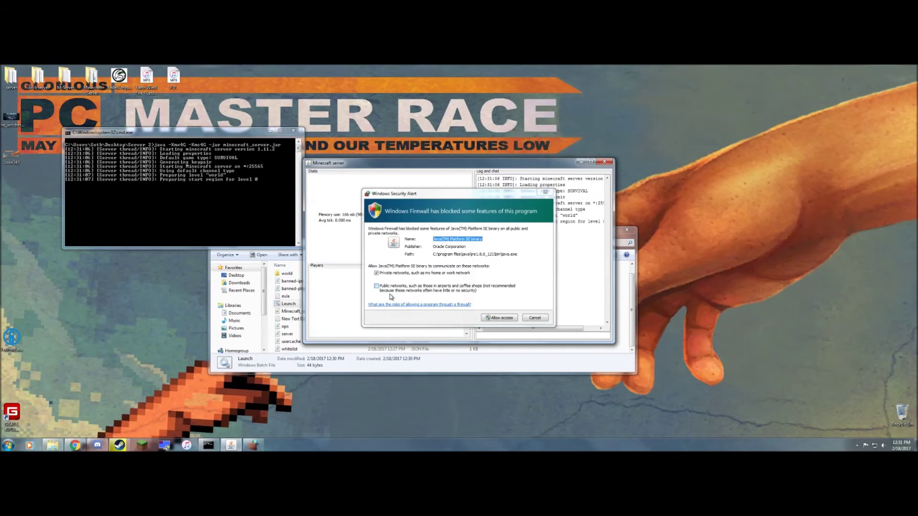
pyautogui.click(376, 286)
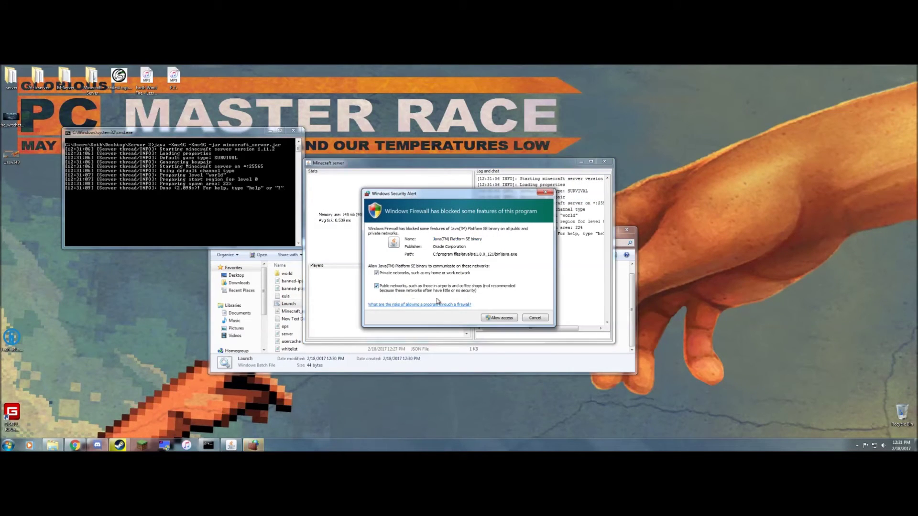
pyautogui.click(503, 322)
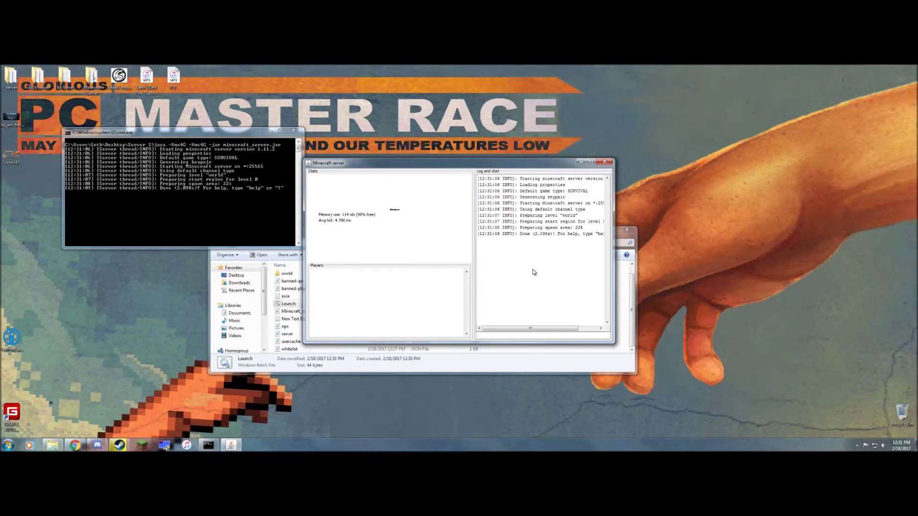
# Shut the Minecraft server down with the stop command in its console
pyautogui.moveTo(512, 164); pyautogui.dragTo(572, 102)
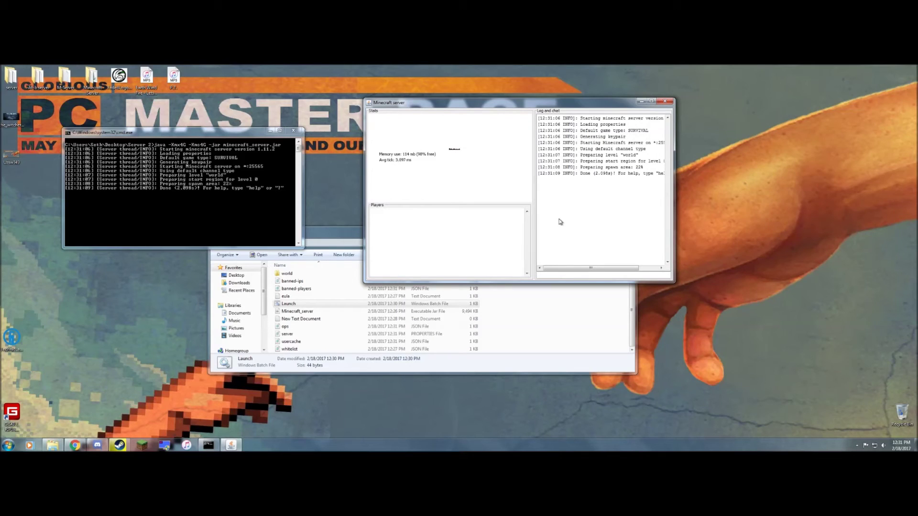
pyautogui.moveTo(580, 269)
pyautogui.mouseDown()
pyautogui.moveTo(601, 270)
pyautogui.moveTo(581, 269)
pyautogui.mouseUp()
pyautogui.write('op')
pyautogui.press('Return')
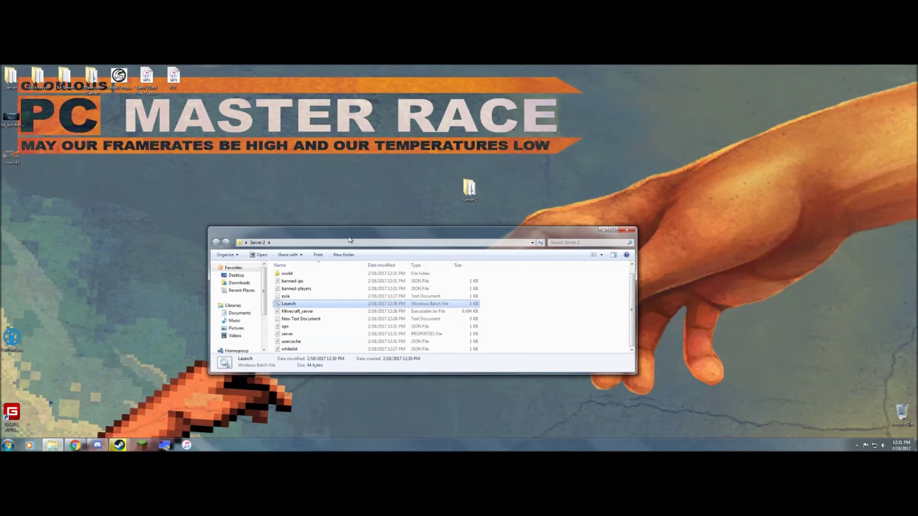
pyautogui.moveTo(350, 239); pyautogui.dragTo(594, 150)
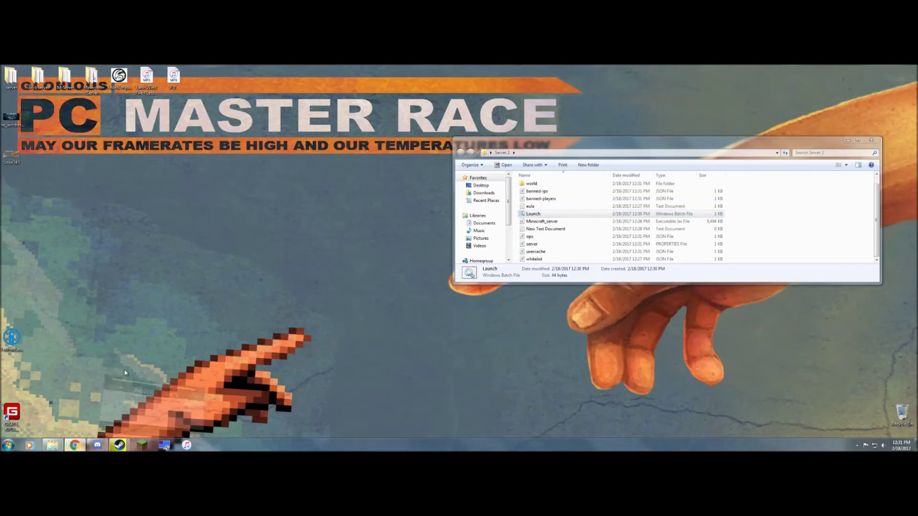
pyautogui.click(75, 445)
# Start the Hamachi installer download from LogMeIn on the results tab, then cancel it
pyautogui.click(319, 75)
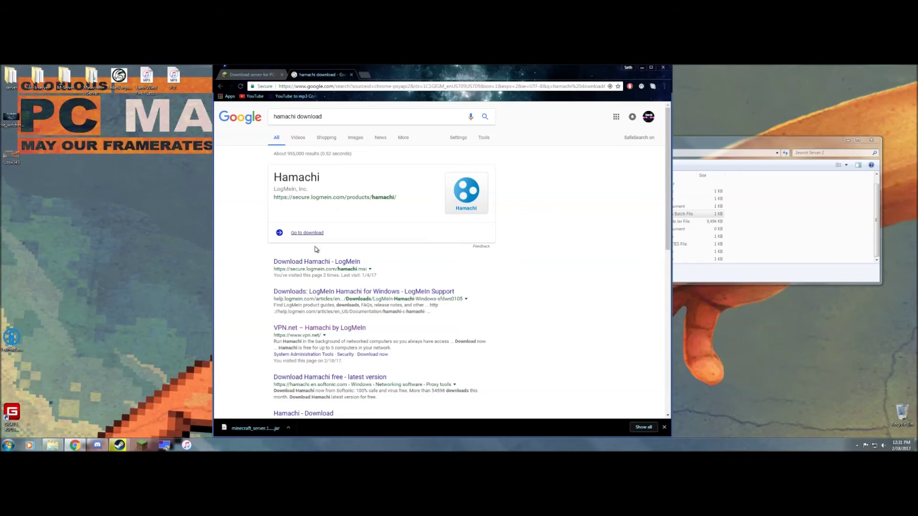
pyautogui.click(317, 263)
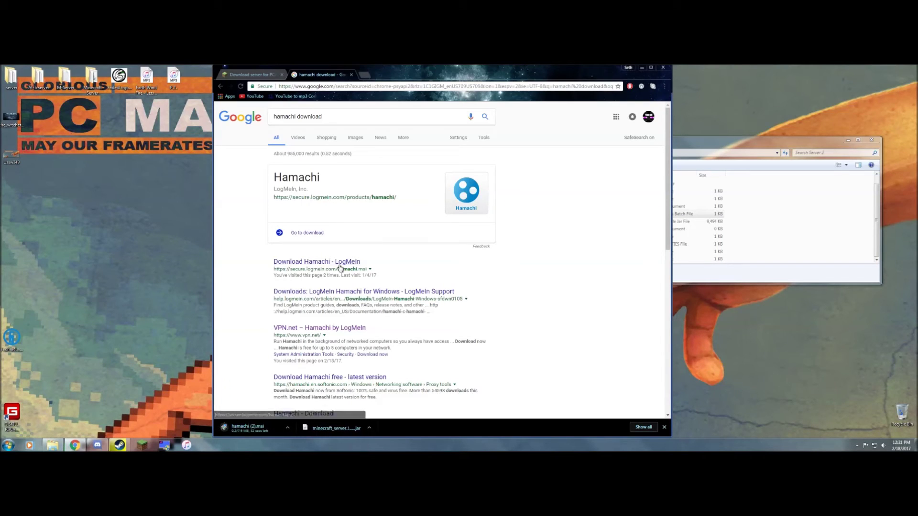
pyautogui.click(288, 428)
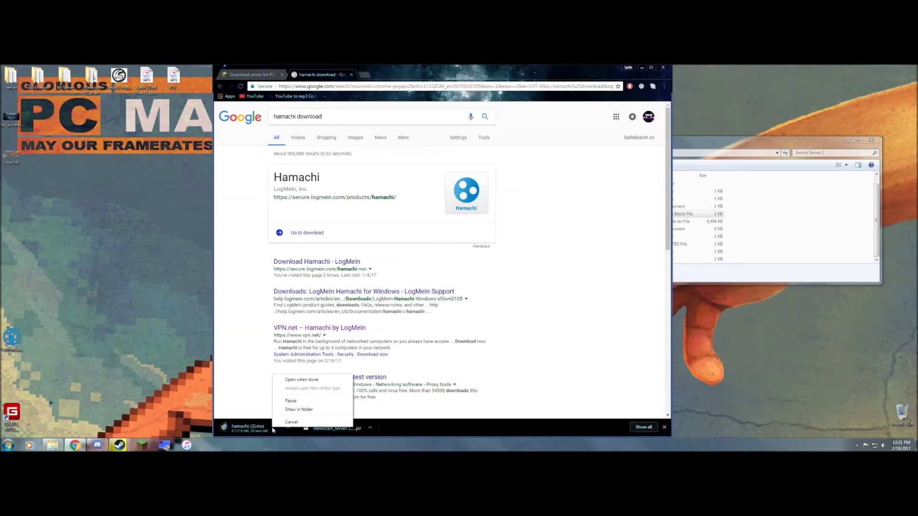
pyautogui.click(291, 423)
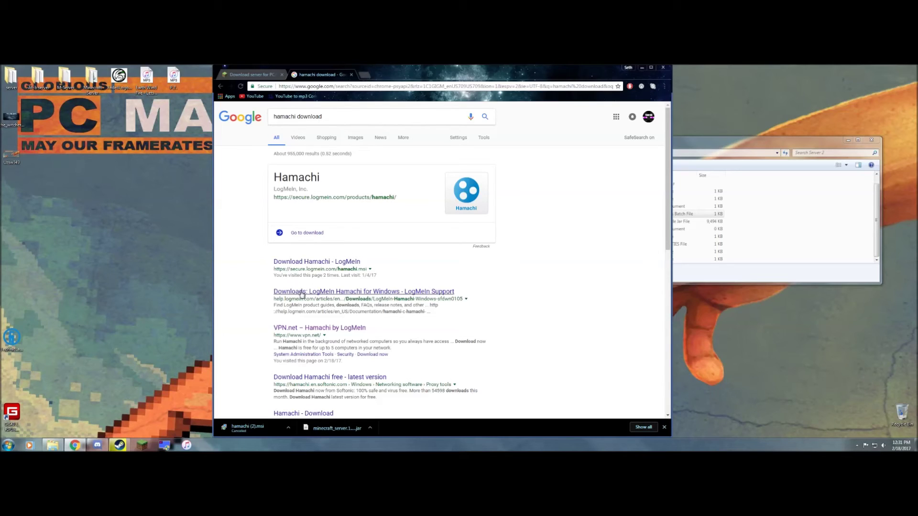
# Look over the LogMeIn Hamachi for Windows support page, then go back to the results
pyautogui.click(442, 293)
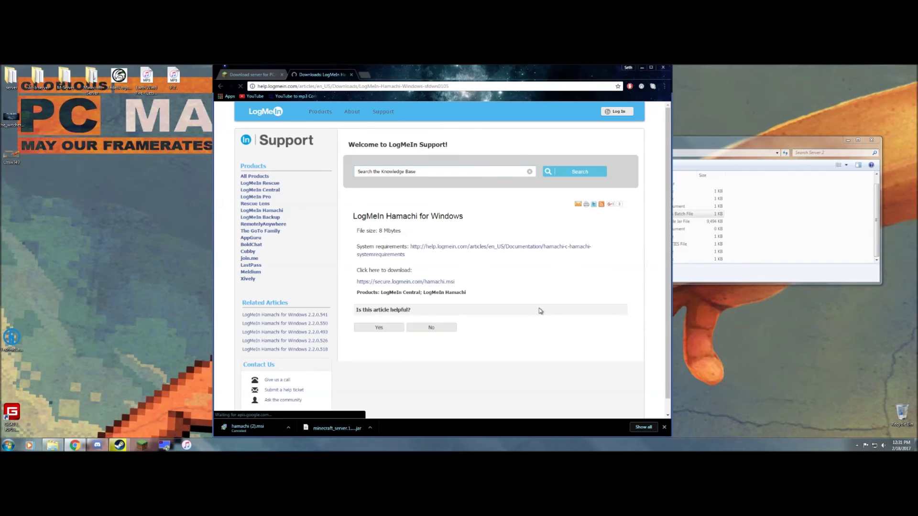
pyautogui.scroll(-1, 510, 297)
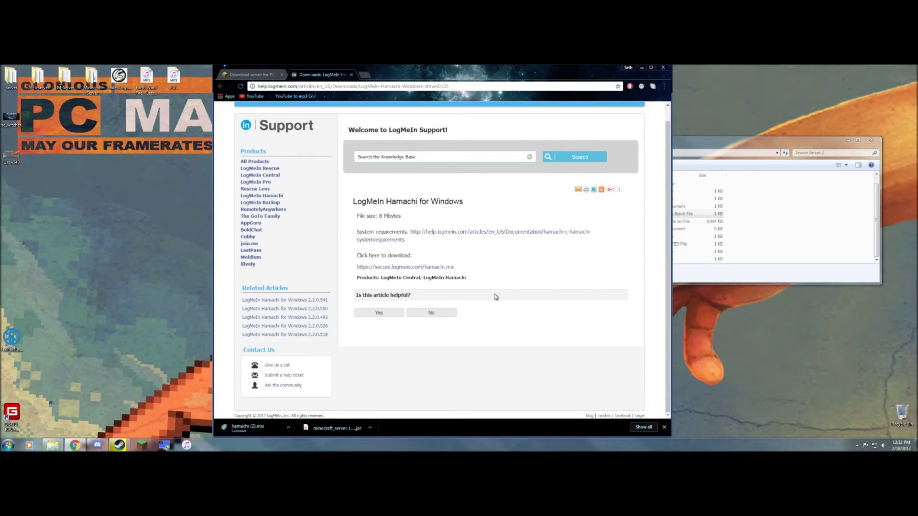
pyautogui.scroll(1, 496, 297)
pyautogui.click(221, 87)
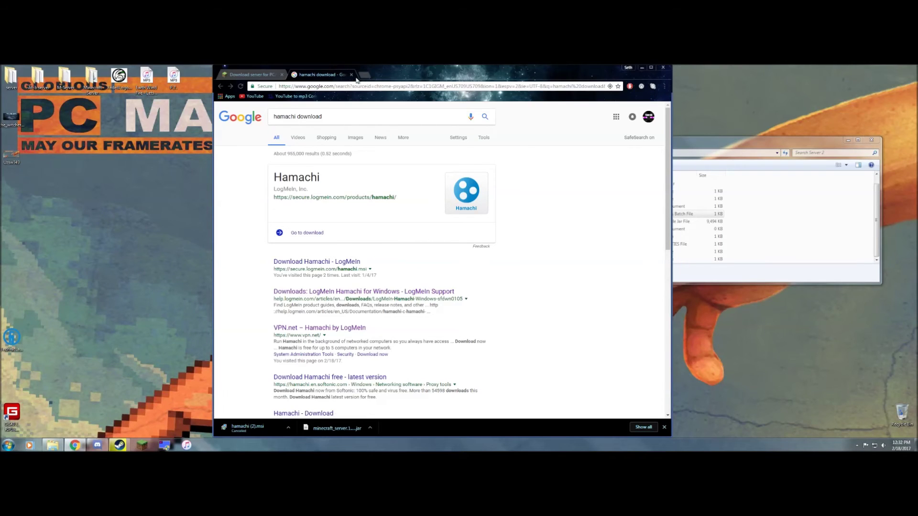
# Open the LogMeIn Hamachi window from the system tray and power it off and back on
pyautogui.click(642, 68)
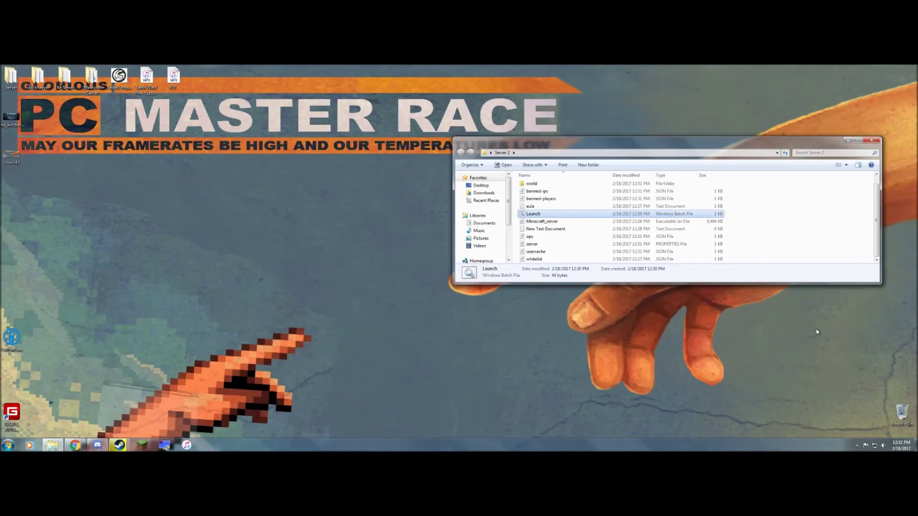
pyautogui.click(857, 445)
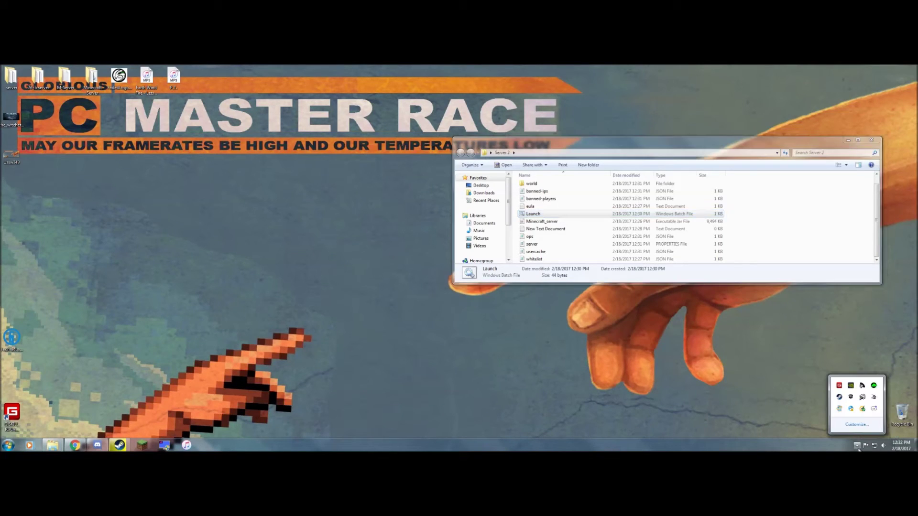
pyautogui.rightClick(851, 409)
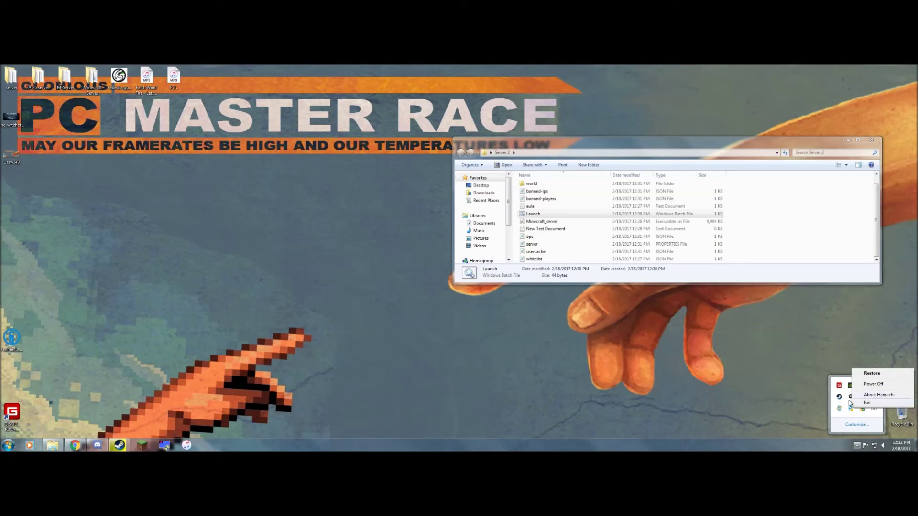
pyautogui.click(828, 411)
pyautogui.click(857, 445)
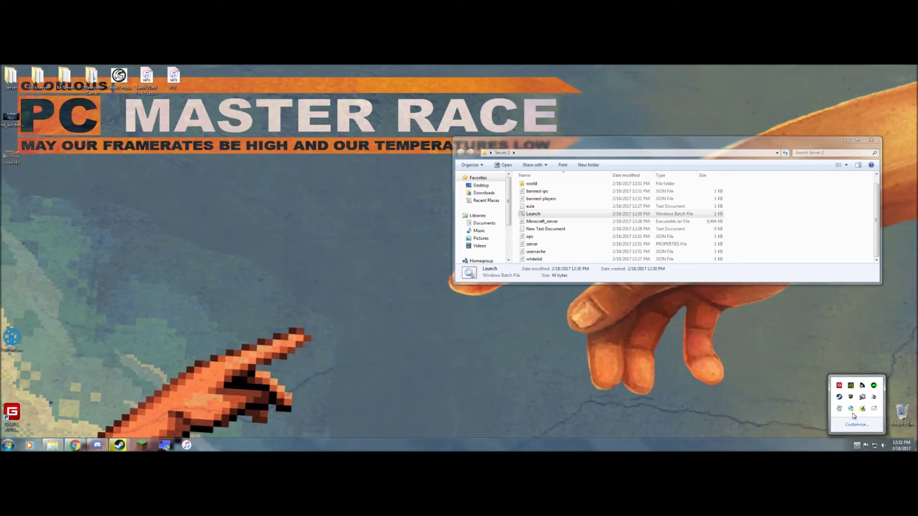
pyautogui.doubleClick(851, 409)
pyautogui.moveTo(90, 127); pyautogui.dragTo(364, 168)
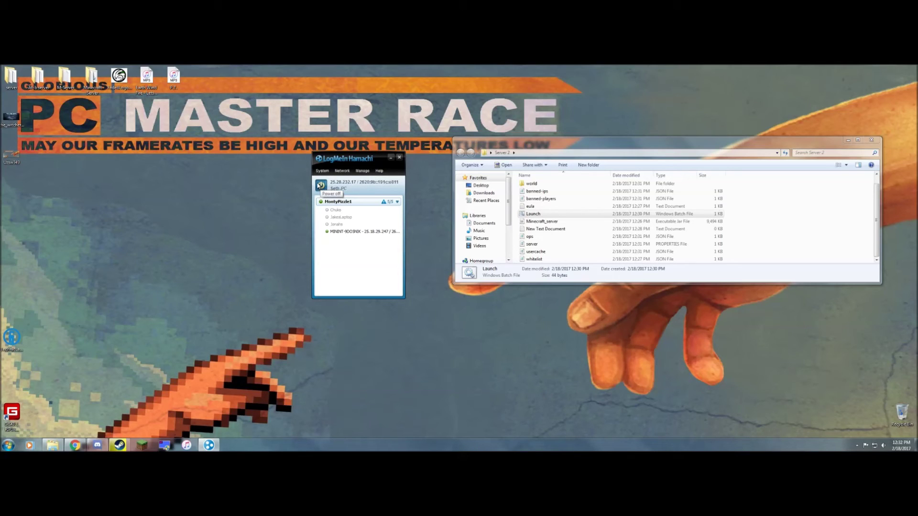
pyautogui.click(322, 186)
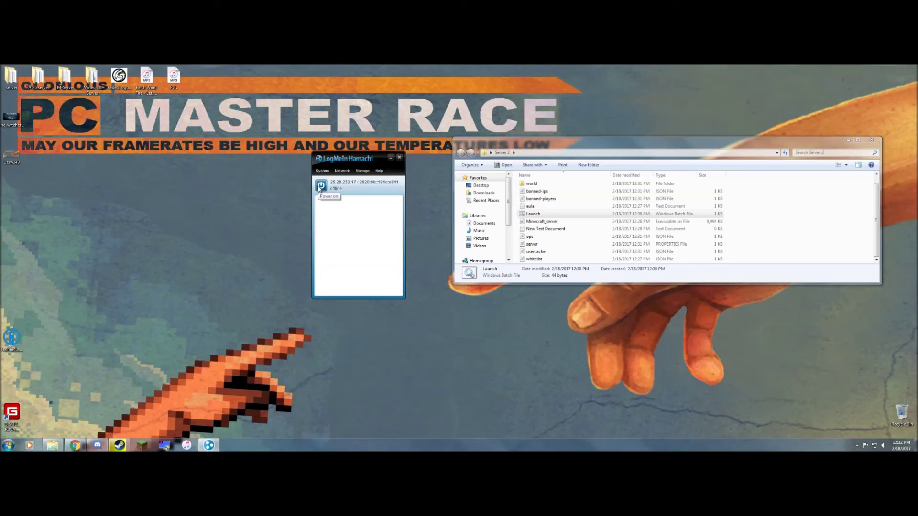
pyautogui.click(321, 186)
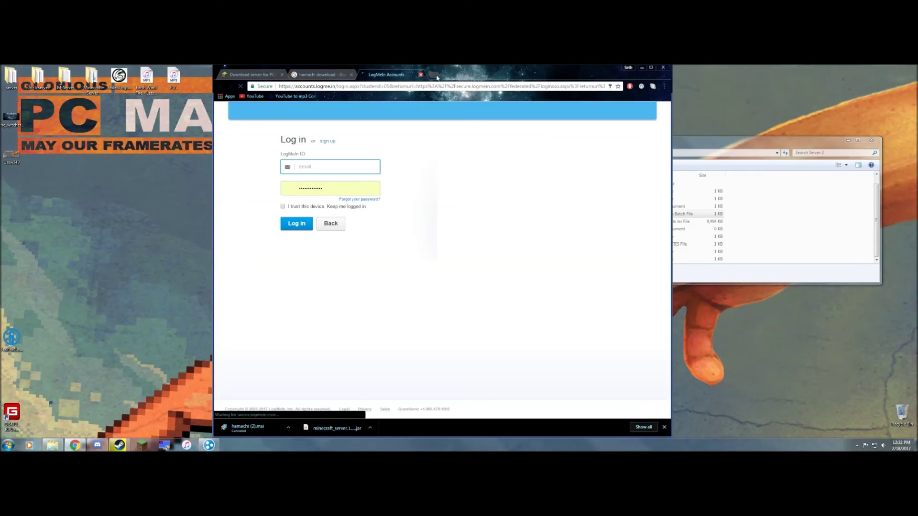
# Close the LogMeIn login page and browser, and collapse the MontyPizzle1 member list
pyautogui.click(420, 74)
pyautogui.click(663, 68)
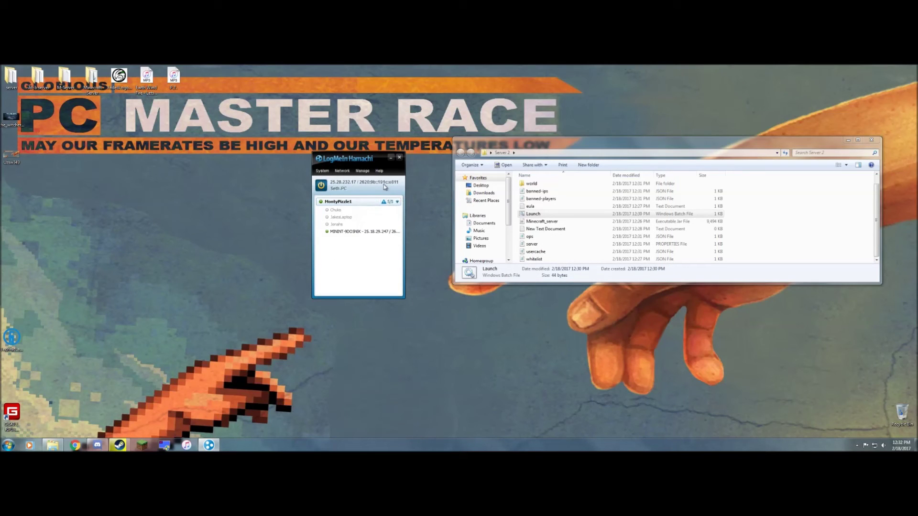
pyautogui.click(398, 203)
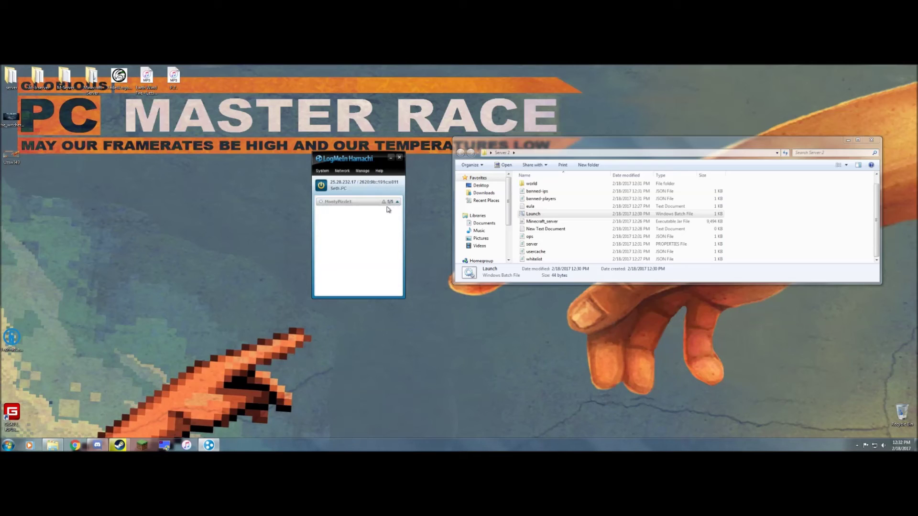
pyautogui.click(322, 172)
# Begin creating a new Hamachi network, then cancel it
pyautogui.click(344, 172)
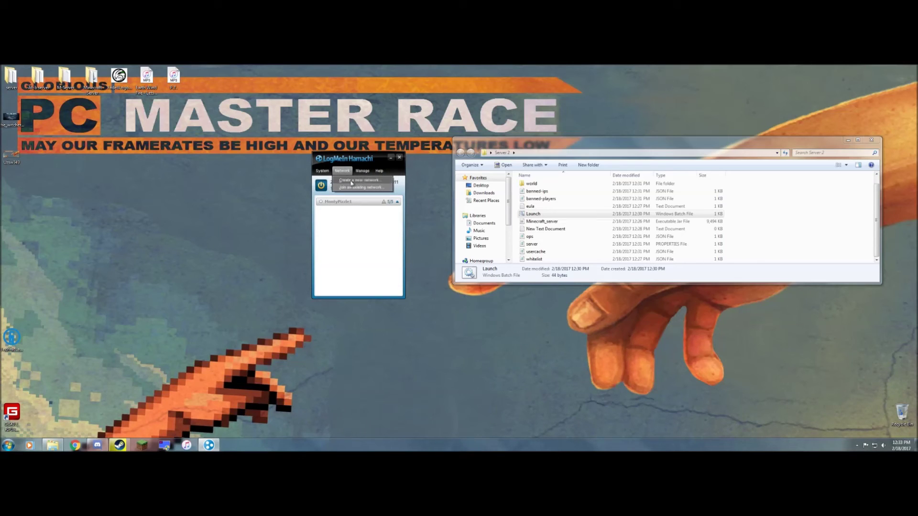
pyautogui.click(344, 173)
pyautogui.click(342, 172)
pyautogui.click(365, 181)
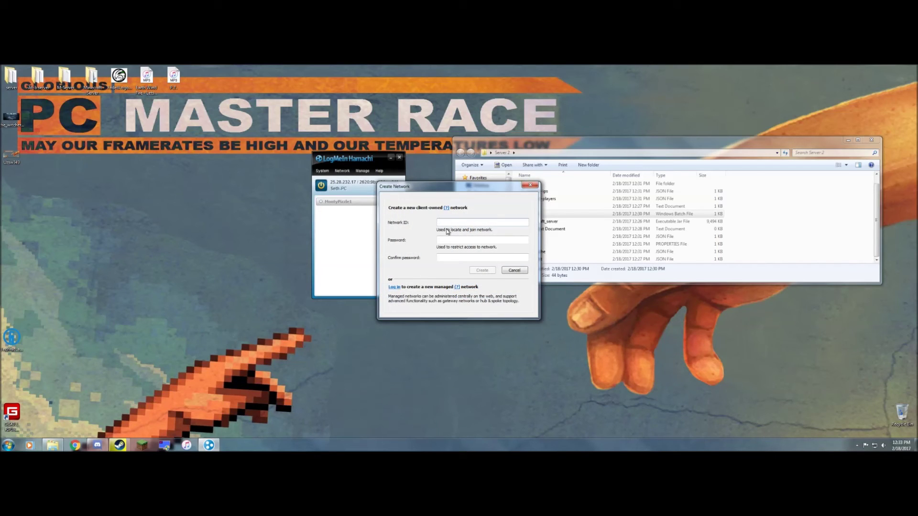
pyautogui.write('sfdg')
pyautogui.press('BackSpace')
pyautogui.press('BackSpace')
pyautogui.press('BackSpace')
pyautogui.moveTo(444, 191); pyautogui.dragTo(473, 186)
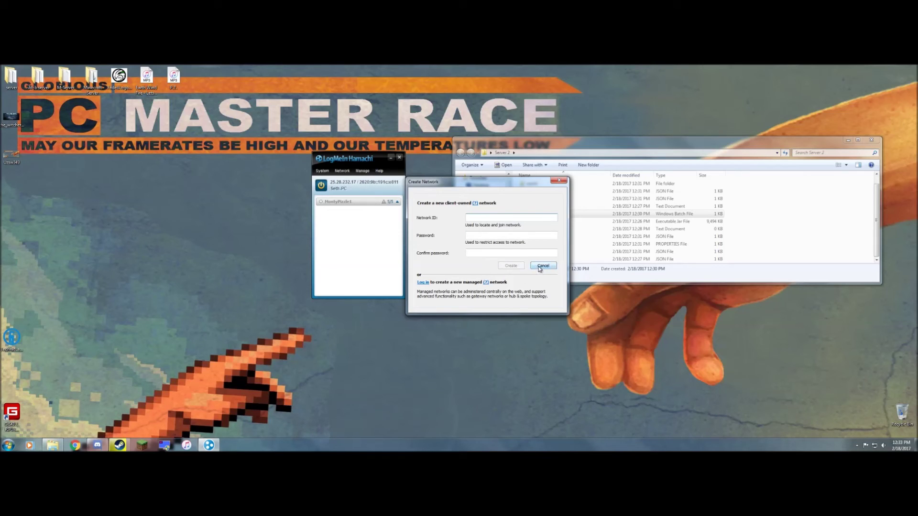
pyautogui.click(558, 181)
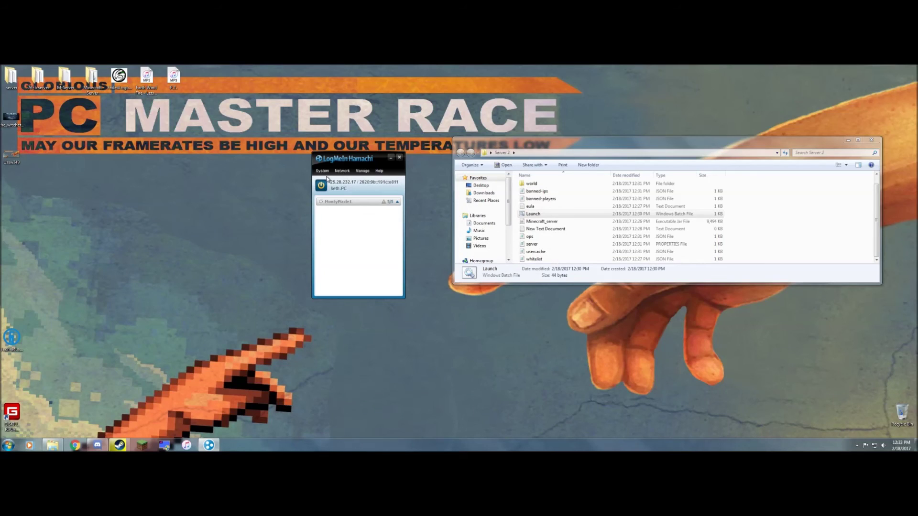
# Expand MontyPizzle1, cancel the join-network form, and copy this computer's IPv4 address
pyautogui.moveTo(322, 204)
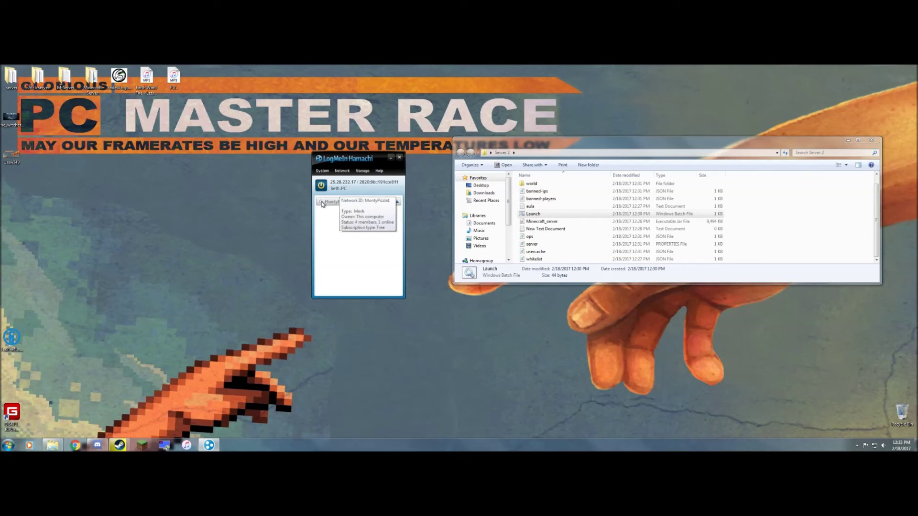
pyautogui.click(322, 204)
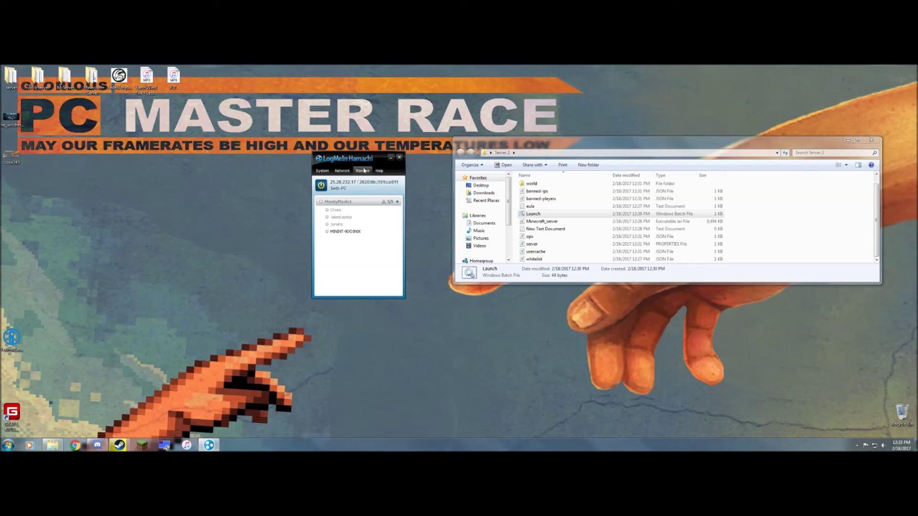
pyautogui.click(347, 174)
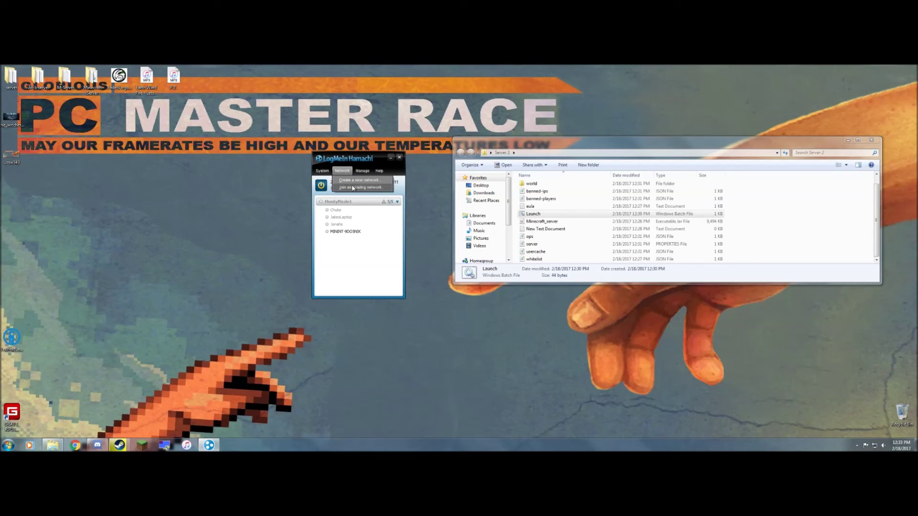
pyautogui.click(353, 188)
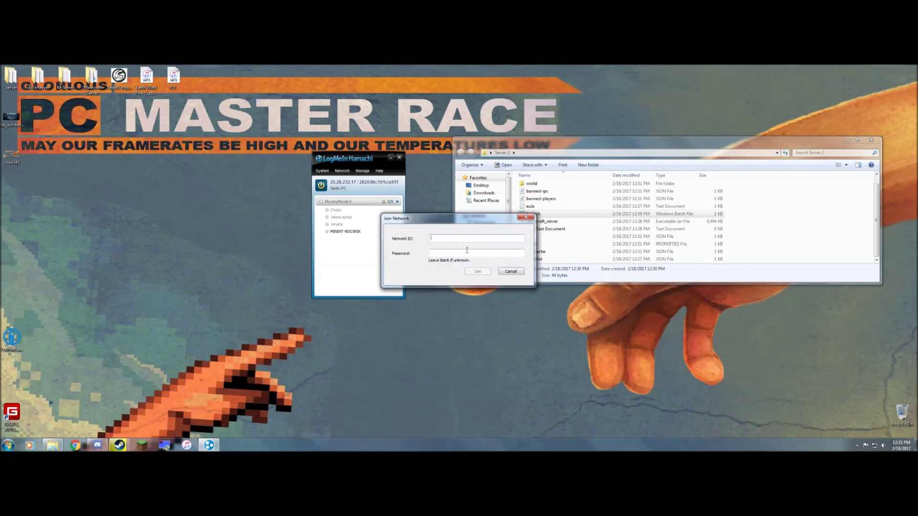
pyautogui.click(526, 218)
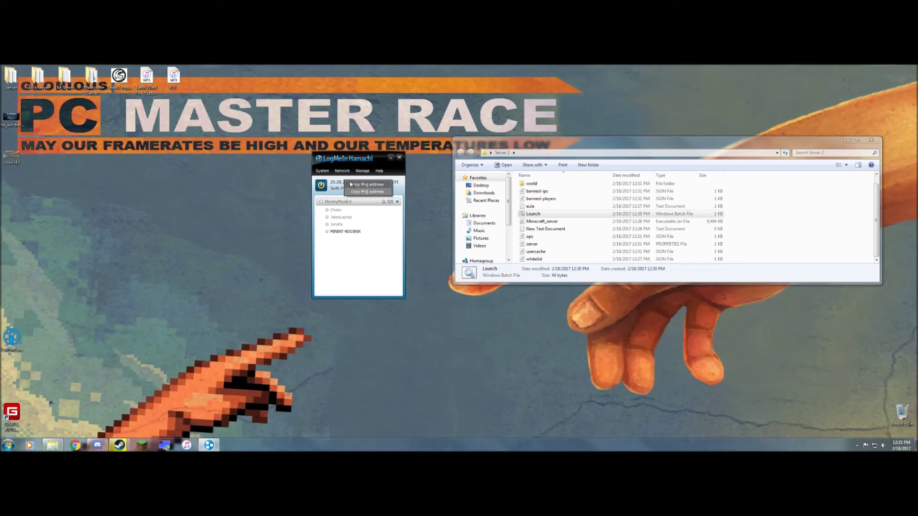
pyautogui.click(380, 185)
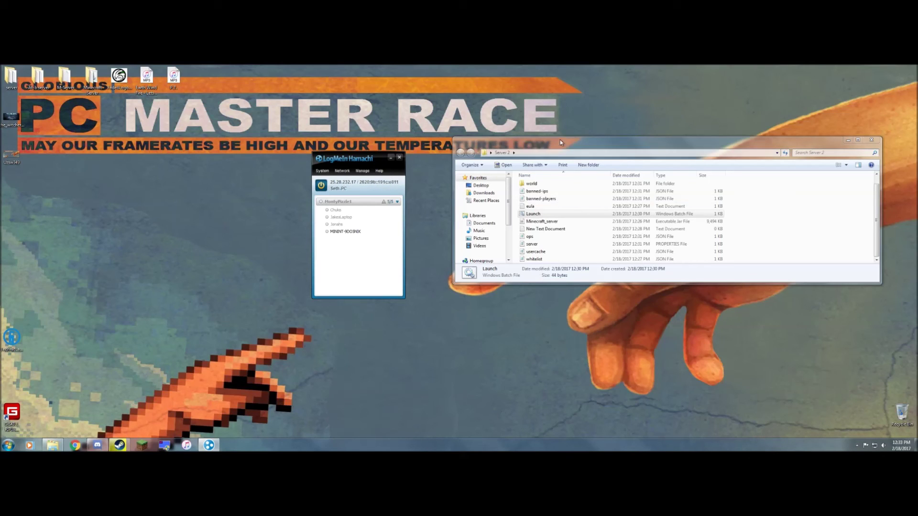
# Open the server properties file from the Server 2 folder in Notepad
pyautogui.moveTo(561, 140); pyautogui.dragTo(375, 104)
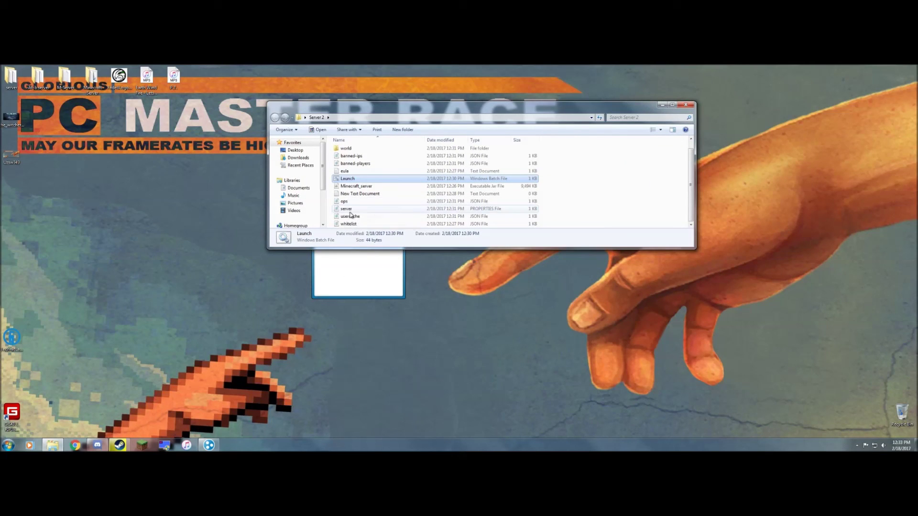
pyautogui.click(353, 210)
pyautogui.rightClick(352, 210)
pyautogui.click(370, 223)
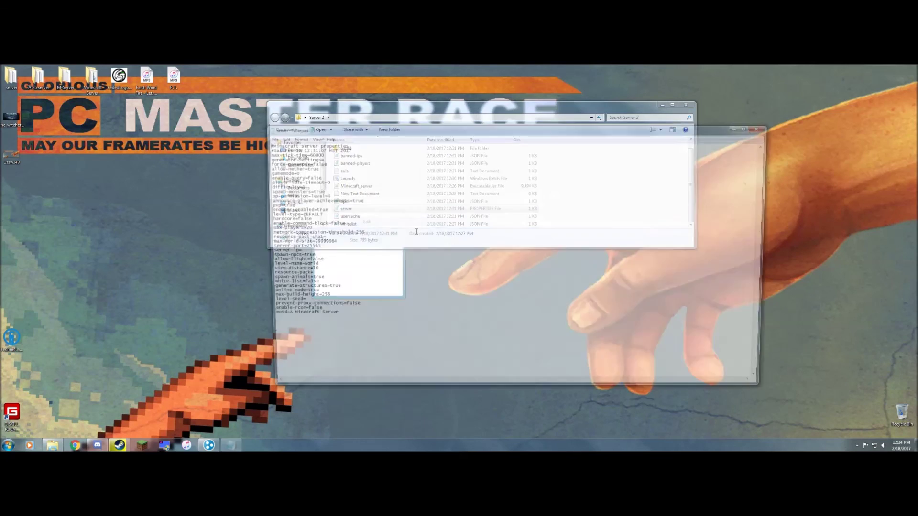
pyautogui.moveTo(389, 134); pyautogui.dragTo(393, 134)
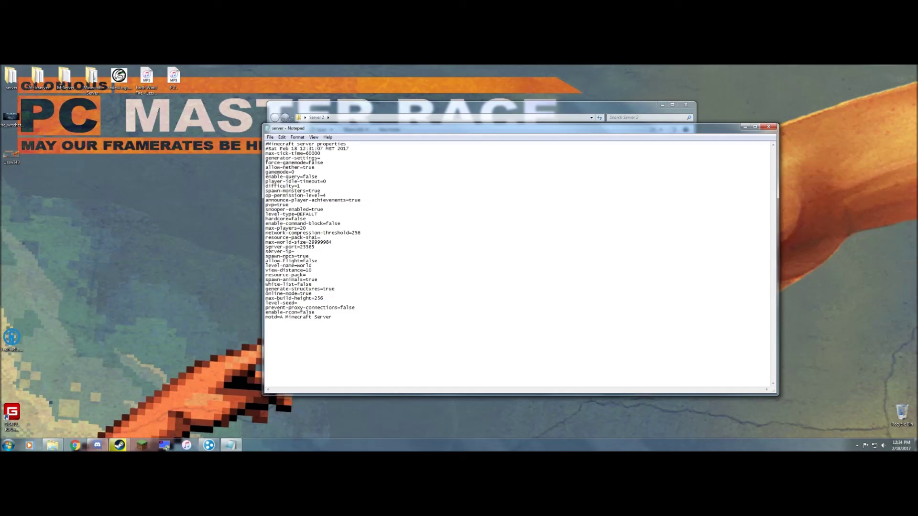
# Enter 25.28.232.17 after server-ip=, save the file, and close Notepad
pyautogui.moveTo(279, 252); pyautogui.dragTo(266, 252)
pyautogui.click(302, 252)
pyautogui.write('25.28.232.17')
pyautogui.click(271, 138)
pyautogui.click(282, 162)
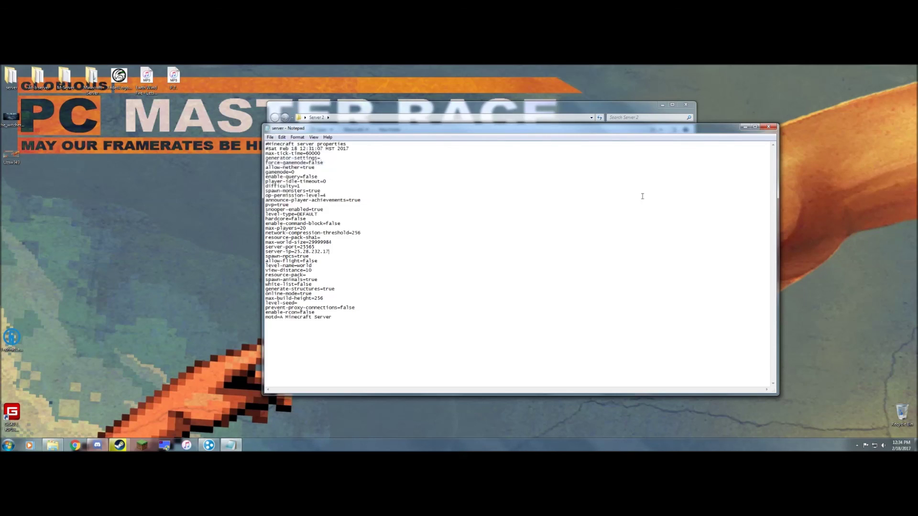
pyautogui.click(767, 127)
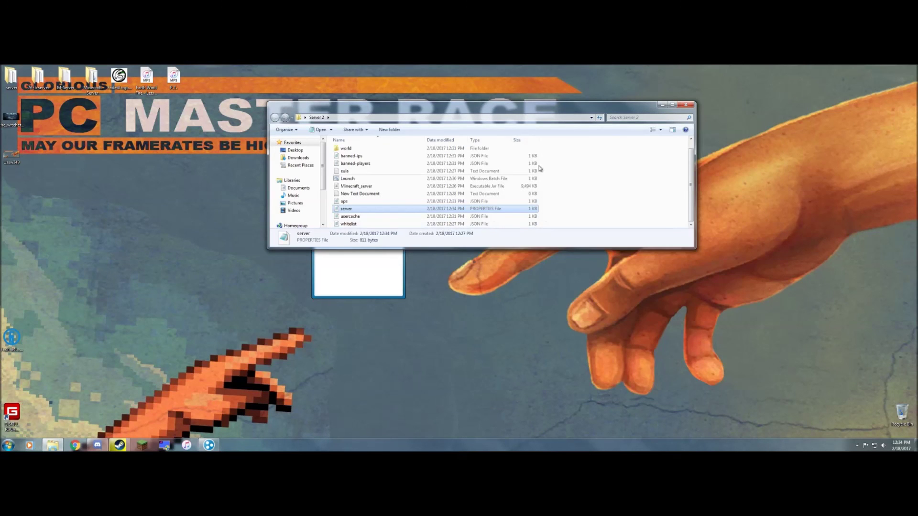
# Minimize the Server 2 folder window and drag Hamachi to the desktop's top-right corner
pyautogui.click(661, 104)
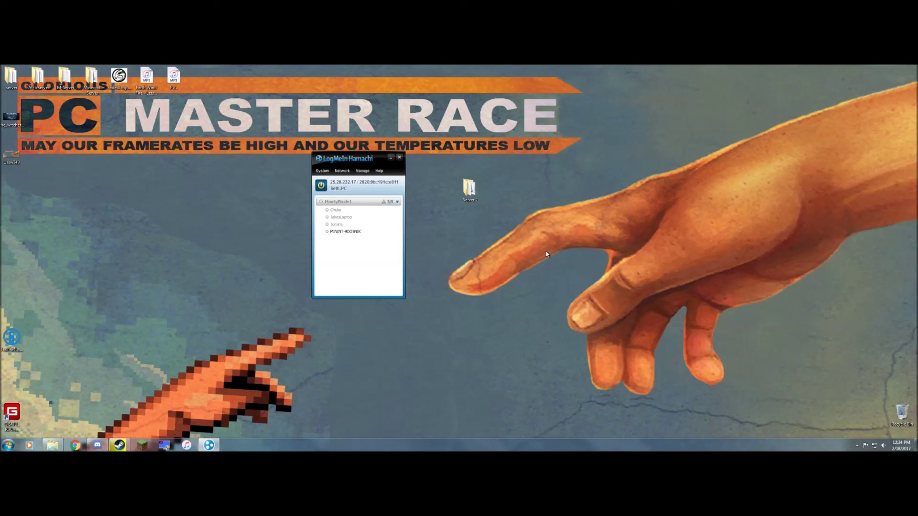
pyautogui.moveTo(539, 281); pyautogui.dragTo(204, 87)
pyautogui.moveTo(380, 161); pyautogui.dragTo(899, 78)
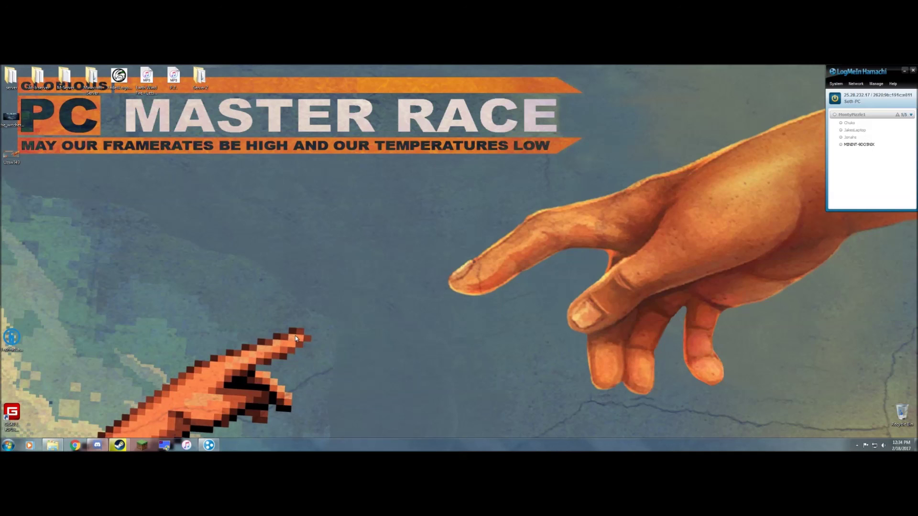
pyautogui.click(119, 446)
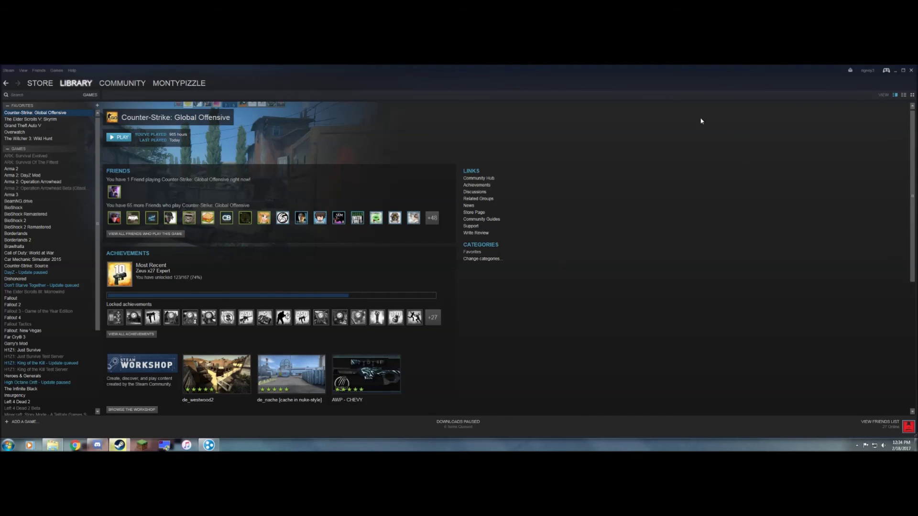
pyautogui.press('super+Right')
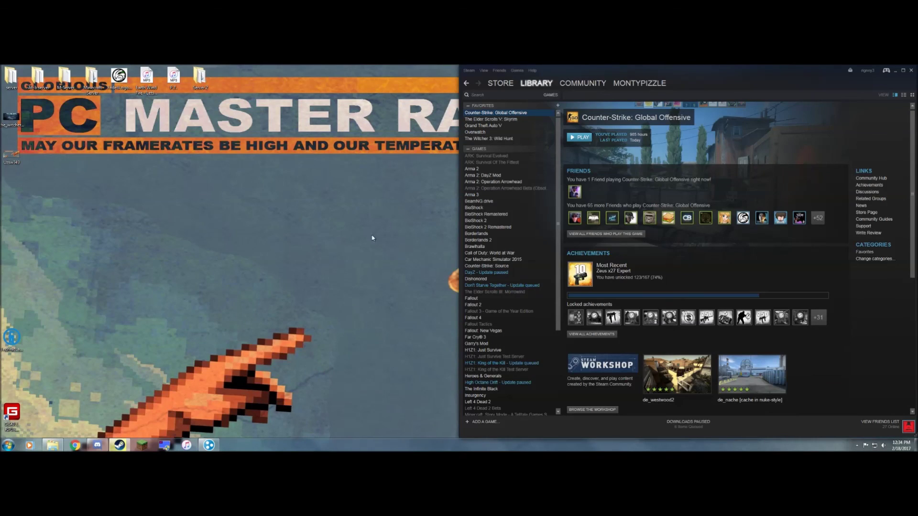
pyautogui.scroll(-3, 471, 272)
pyautogui.scroll(3, 507, 215)
pyautogui.scroll(-2, 498, 202)
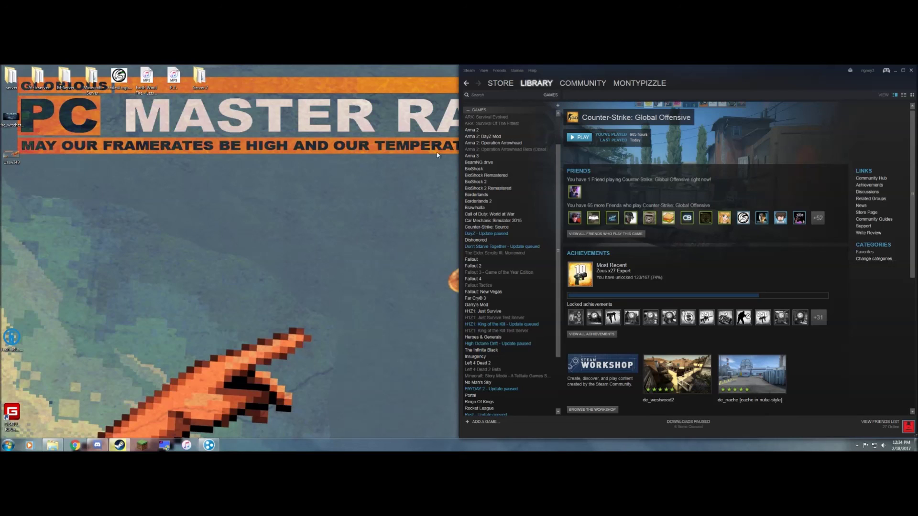
pyautogui.click(489, 234)
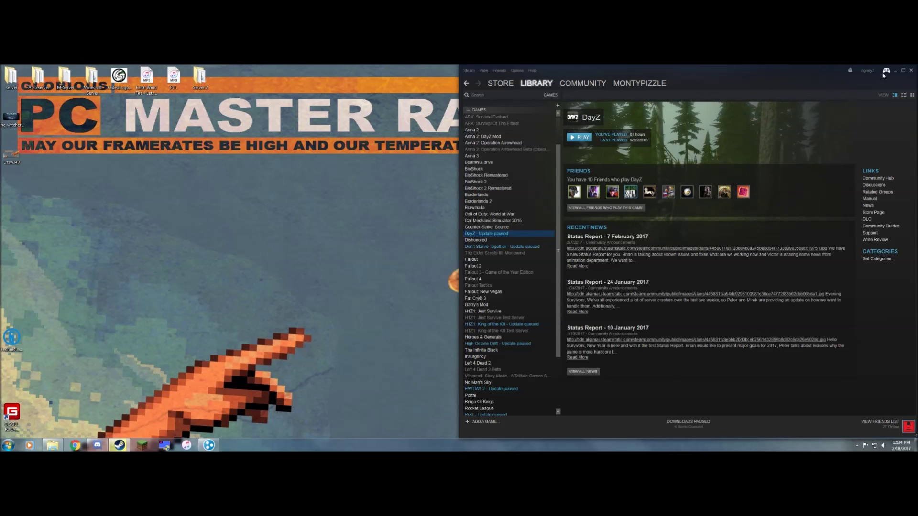
pyautogui.click(894, 70)
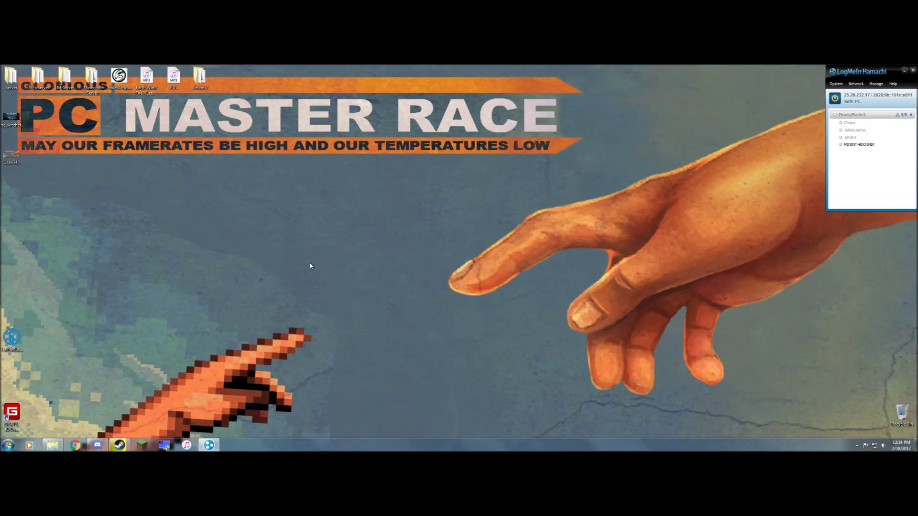